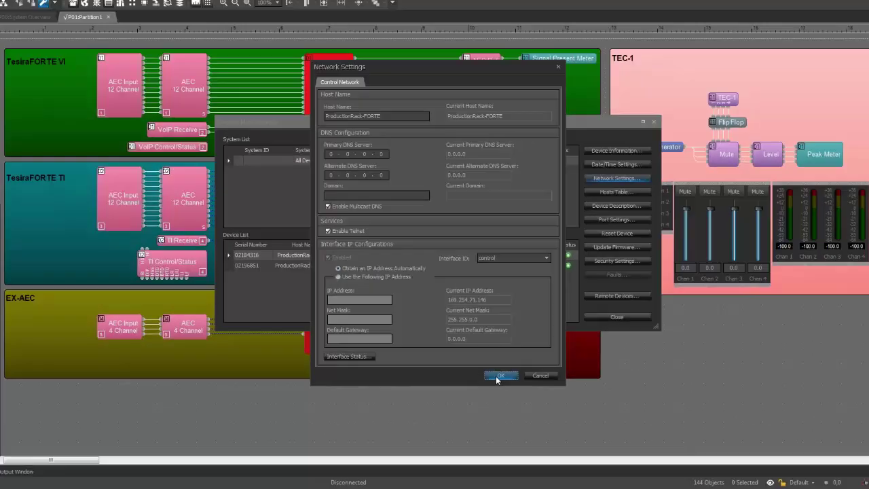
- Confirm the ProductionRack-FORTE network settings and close device maintenance
{"action": "left_click", "coordinate": [544, 330]}
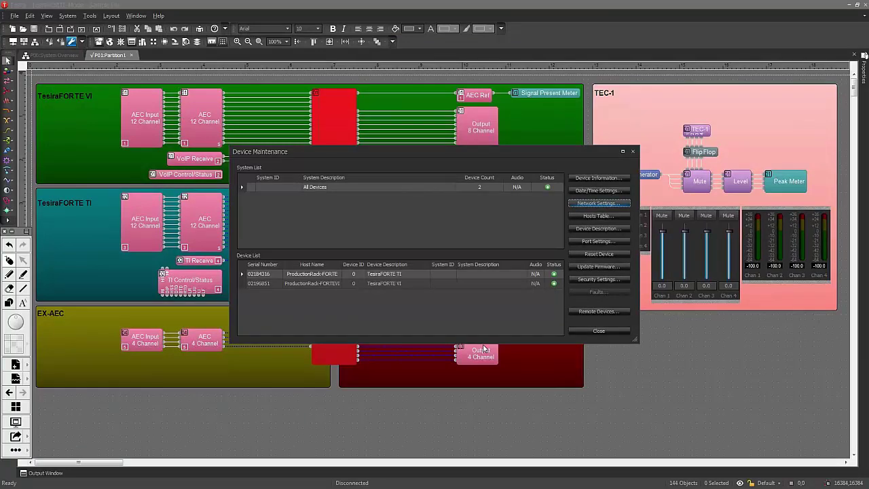
{"action": "left_click", "coordinate": [599, 332]}
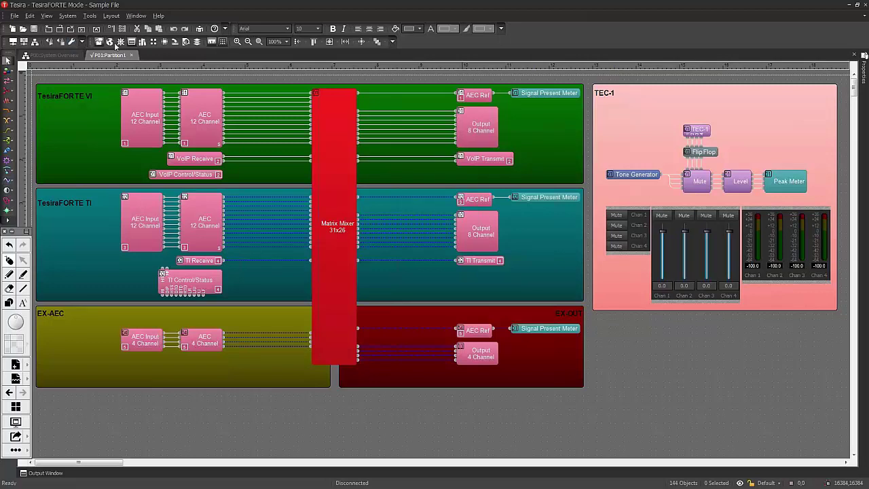
- In the Equipment Table, assign host ProductionRack-FORTEVI to the FORTÉ VI and ProductionRack-FORTE to the FORTÉ TI
{"action": "left_click", "coordinate": [90, 16]}
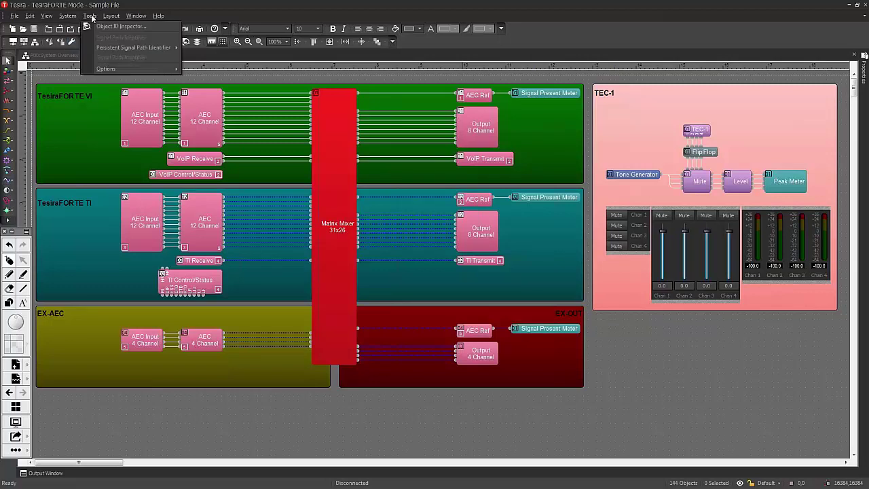
{"action": "mouse_move", "coordinate": [68, 16]}
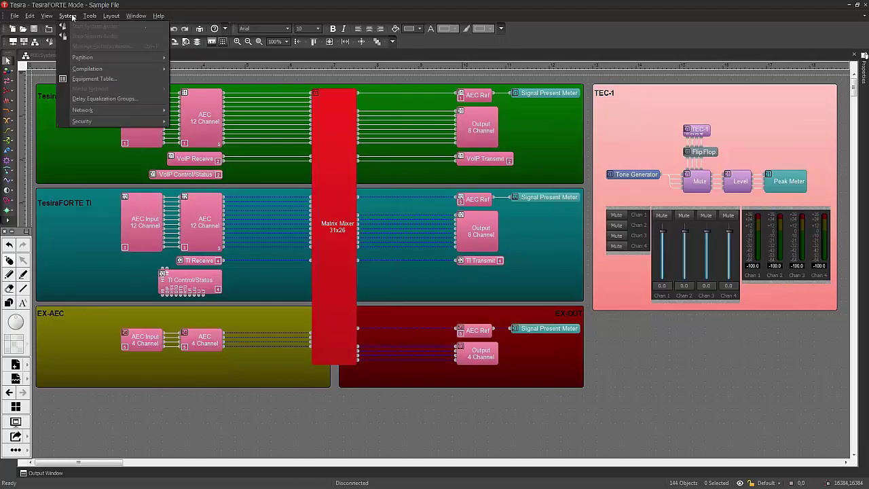
{"action": "key", "text": "Escape"}
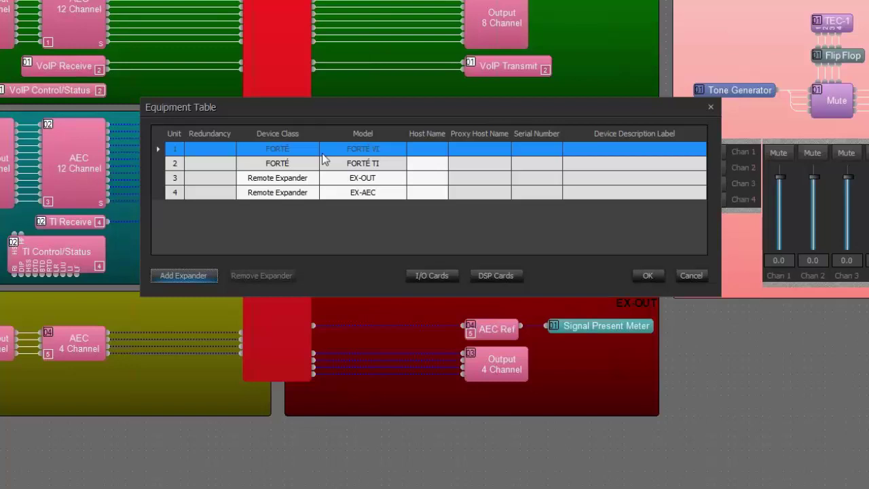
{"action": "left_click", "coordinate": [426, 149]}
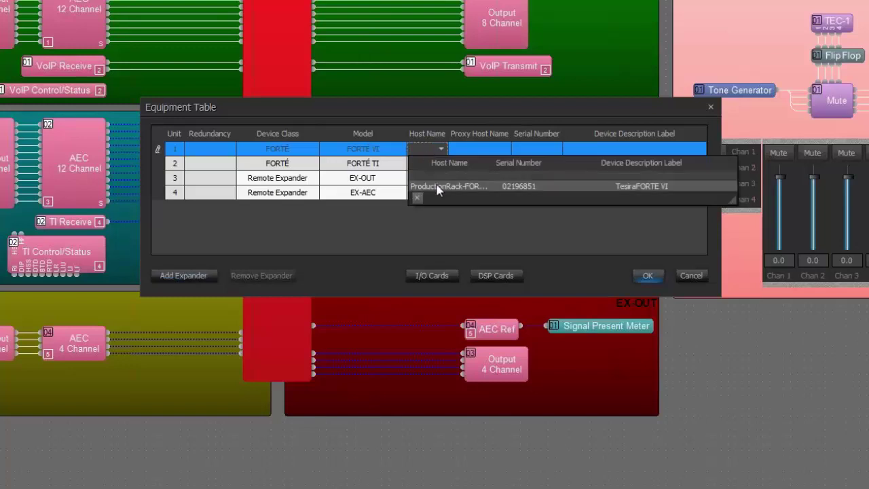
{"action": "left_click", "coordinate": [437, 189]}
{"action": "left_click", "coordinate": [434, 165]}
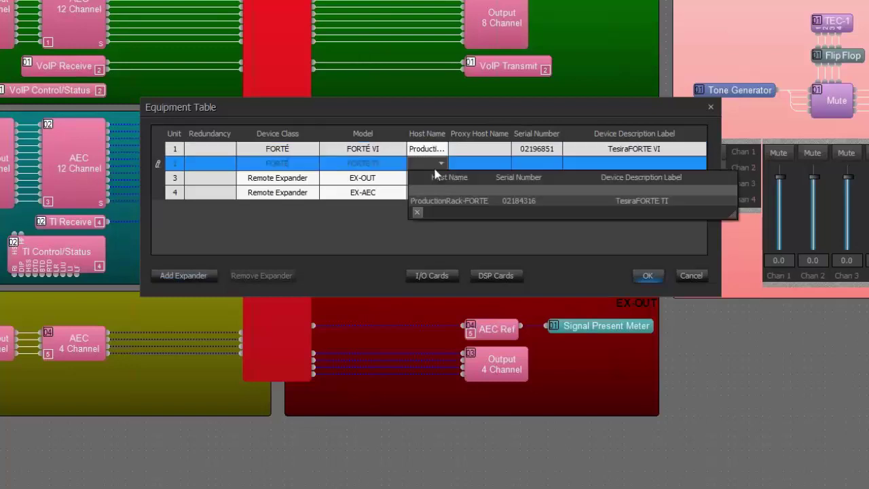
{"action": "left_click", "coordinate": [440, 202]}
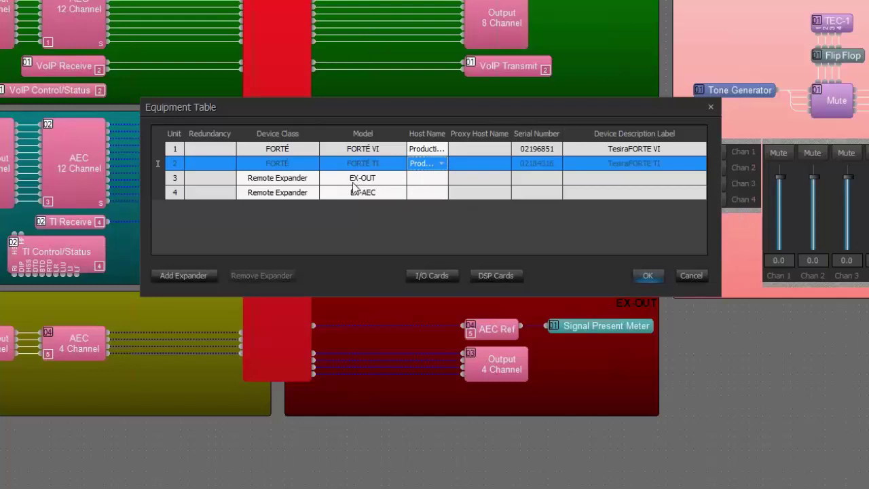
- Assign the EX-OUT expander its discovered host name and set the TesiraFORTE VI as its proxy host
{"action": "left_click", "coordinate": [423, 182]}
{"action": "left_click", "coordinate": [432, 212]}
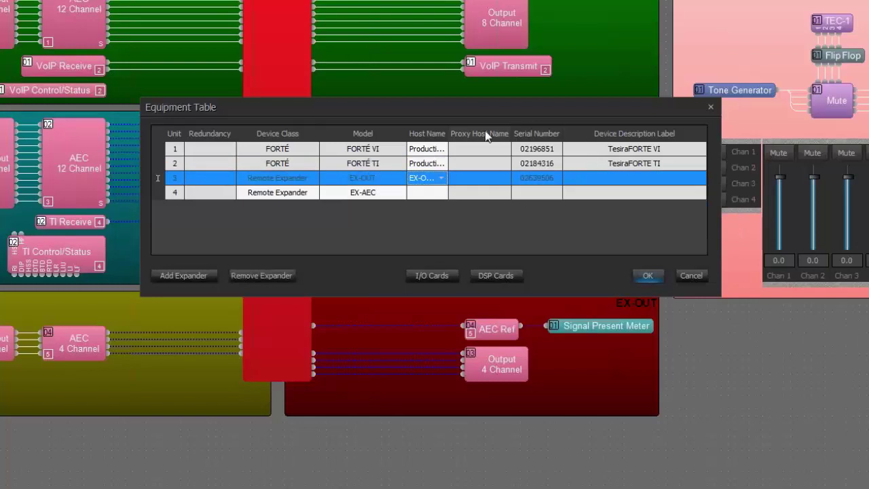
{"action": "left_click", "coordinate": [413, 175]}
{"action": "left_click", "coordinate": [434, 198]}
{"action": "left_click", "coordinate": [472, 183]}
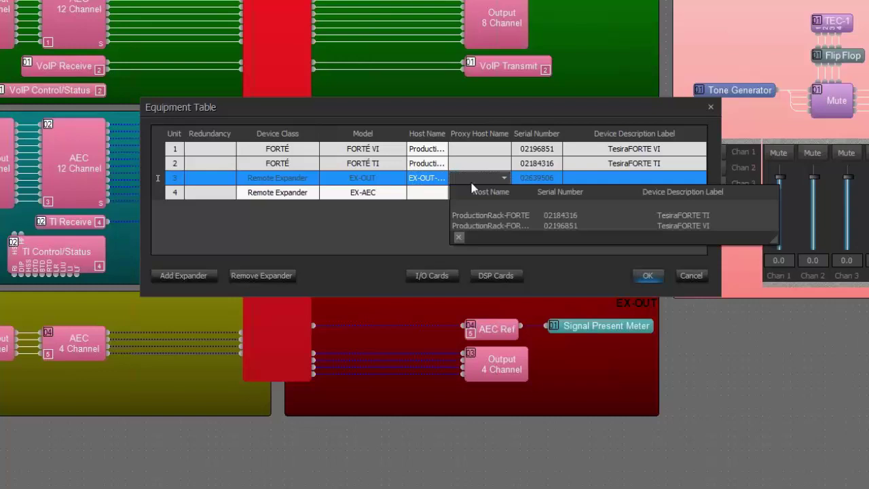
{"action": "left_click", "coordinate": [593, 224]}
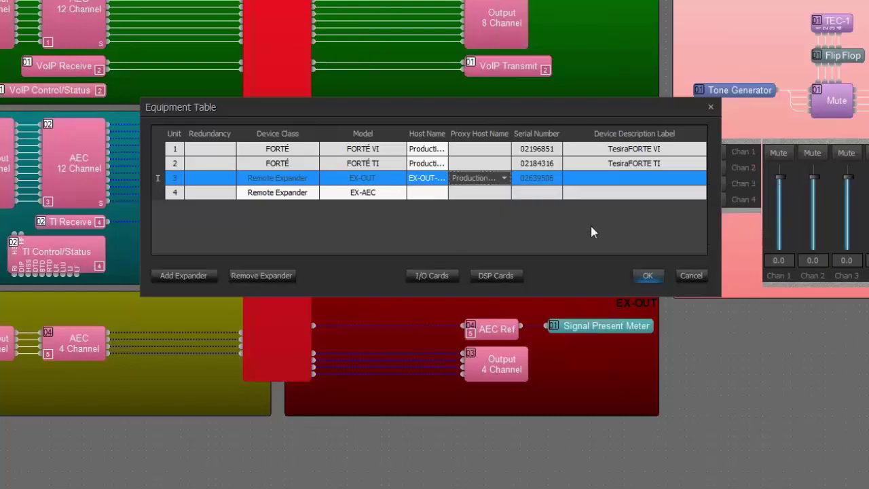
- Assign host EX-AEC-02636034 to the EX-AEC expander with the TesiraFORTE VI as proxy host, and accept the table
{"action": "left_click", "coordinate": [272, 193]}
{"action": "left_click", "coordinate": [410, 195]}
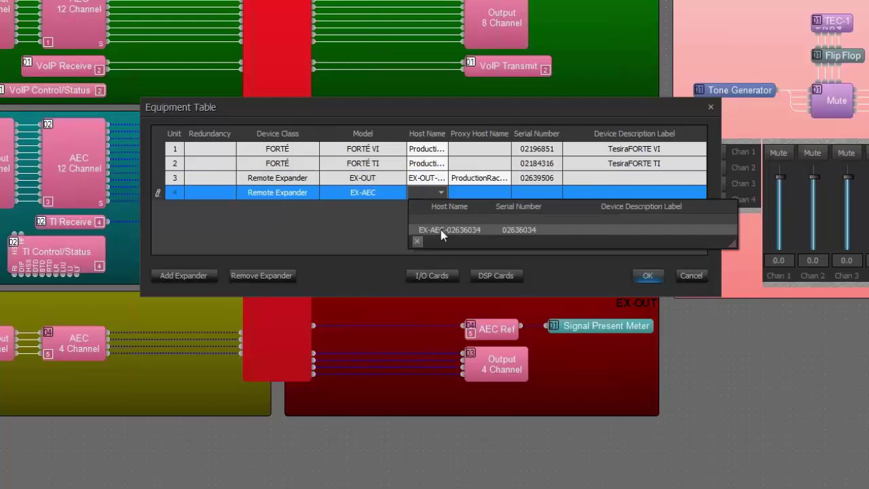
{"action": "left_click", "coordinate": [449, 229]}
{"action": "left_click", "coordinate": [472, 193]}
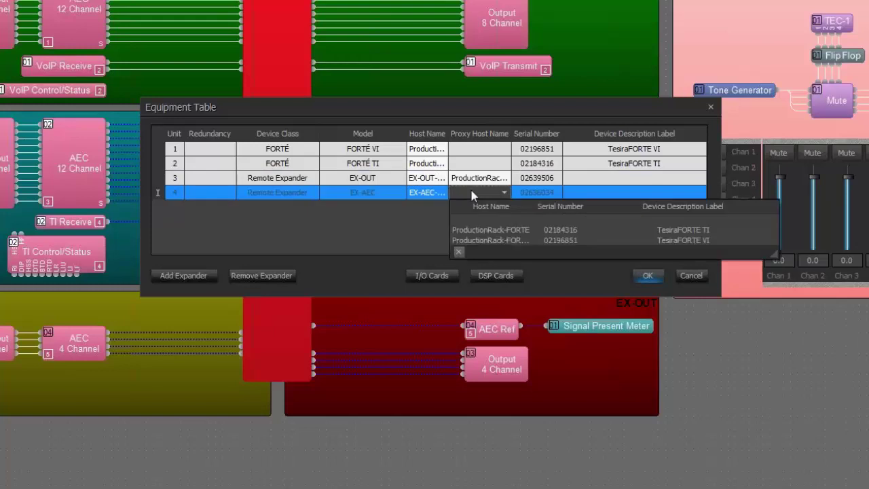
{"action": "left_click", "coordinate": [602, 240]}
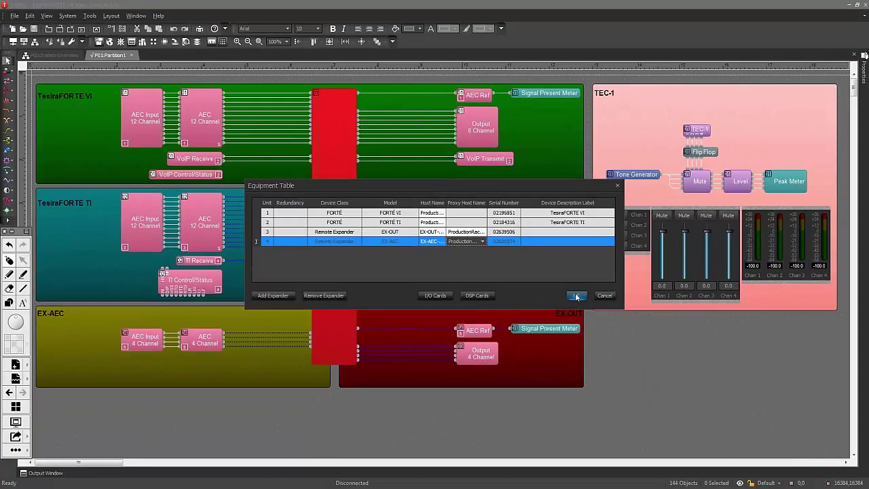
{"action": "left_click", "coordinate": [575, 297]}
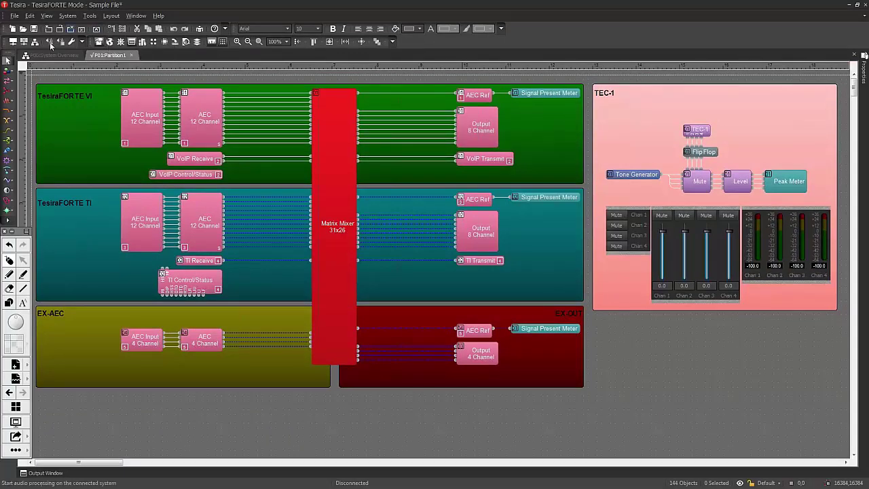
- Send the configuration to the devices with the description Sample File and start the audio of Partition1
{"action": "left_click", "coordinate": [35, 41]}
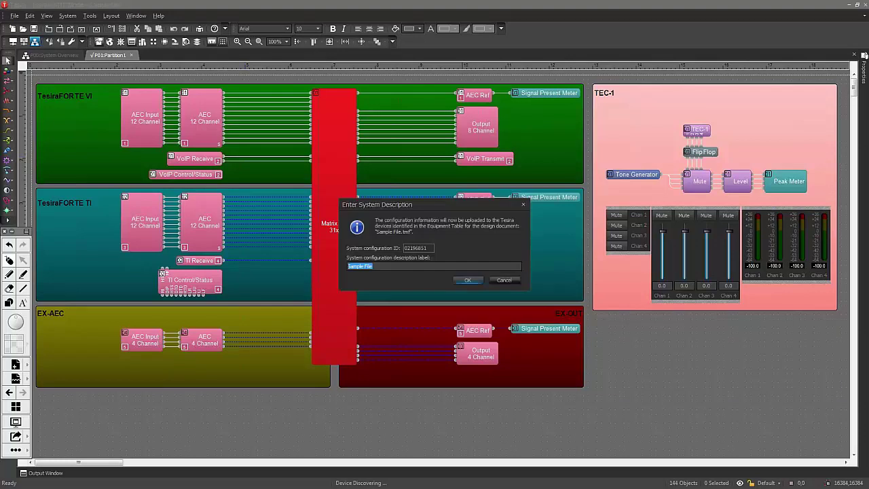
{"action": "key", "text": "Return"}
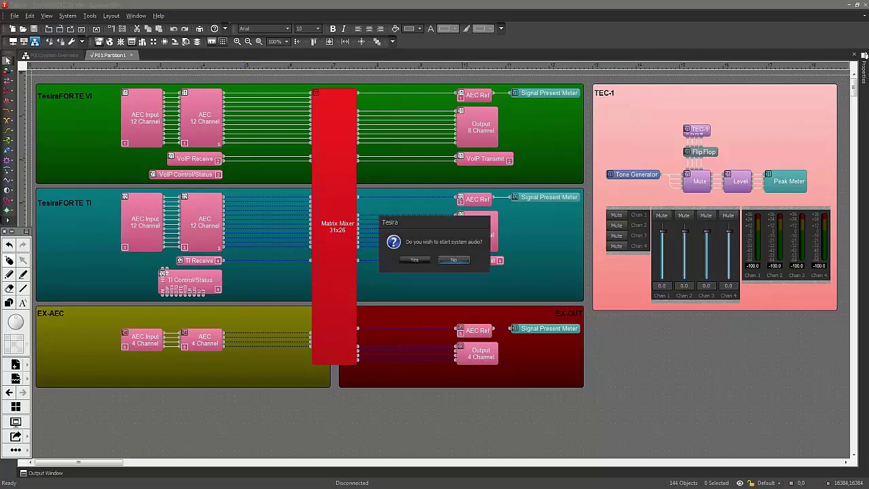
{"action": "left_click", "coordinate": [411, 260]}
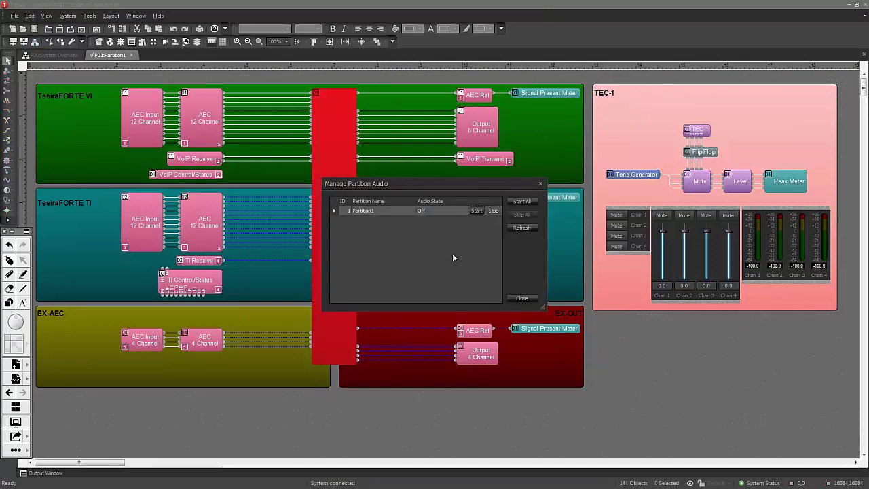
{"action": "left_click", "coordinate": [481, 211]}
{"action": "left_click", "coordinate": [521, 298]}
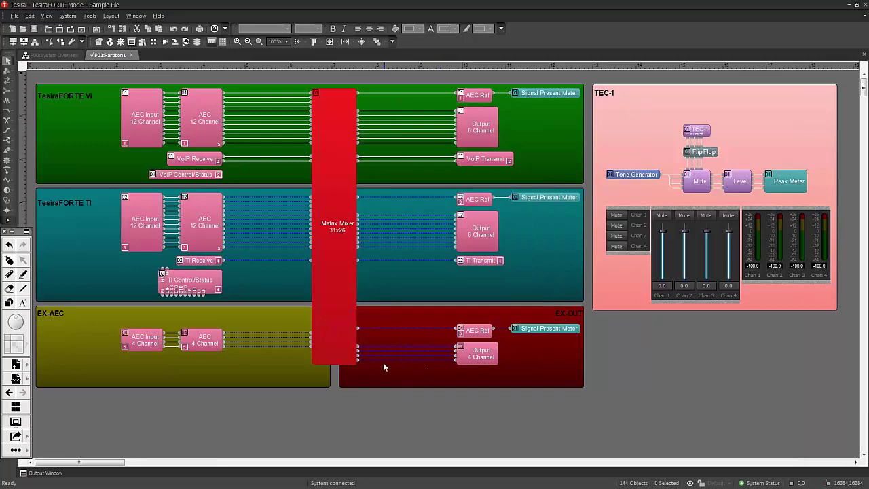
- Inspect the settings of the four-channel AEC Input block in the EX-AEC section
{"action": "double_click", "coordinate": [133, 345]}
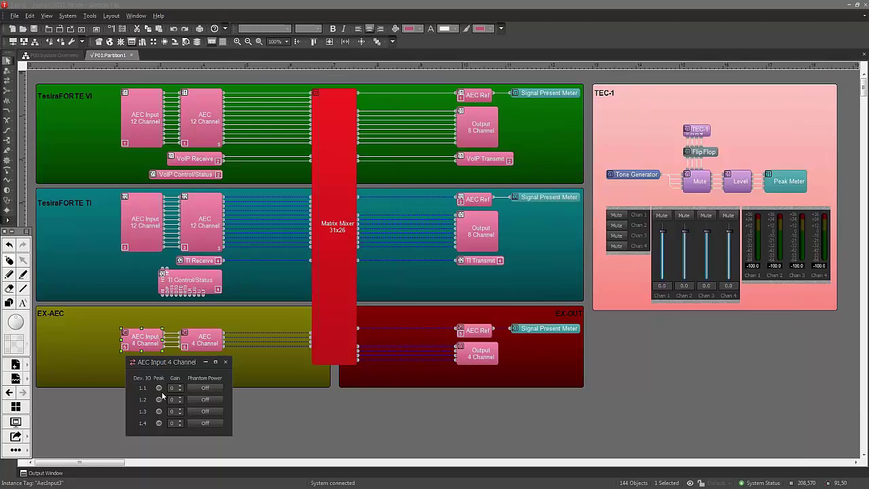
{"action": "left_click", "coordinate": [226, 362]}
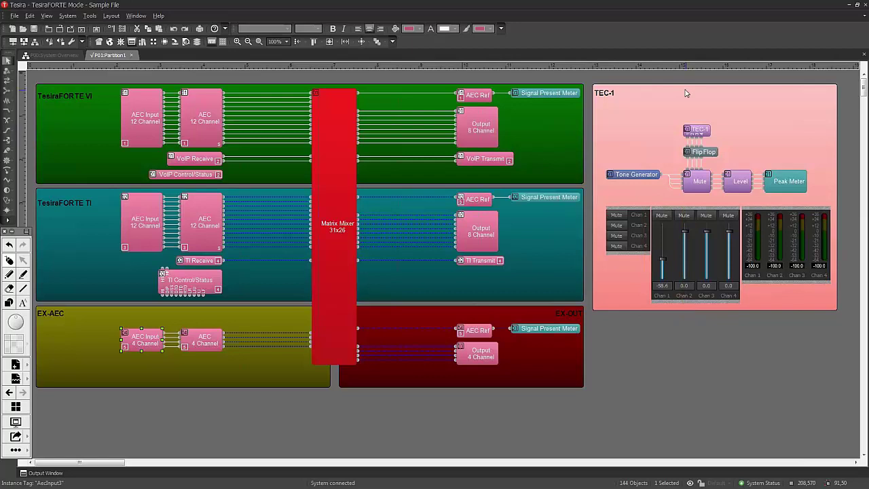
- Unmute the Tone Generator in the TEC-1 section and raise its output level
{"action": "double_click", "coordinate": [637, 175]}
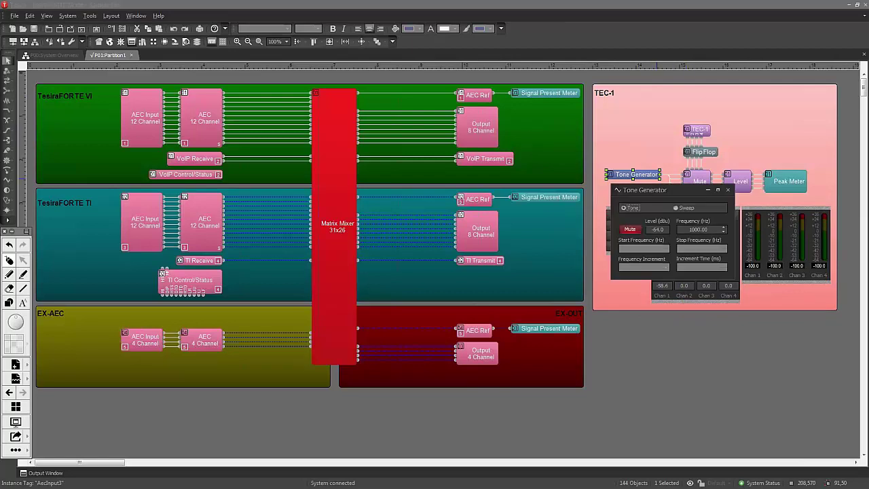
{"action": "left_click", "coordinate": [630, 229]}
{"action": "left_click", "coordinate": [657, 230]}
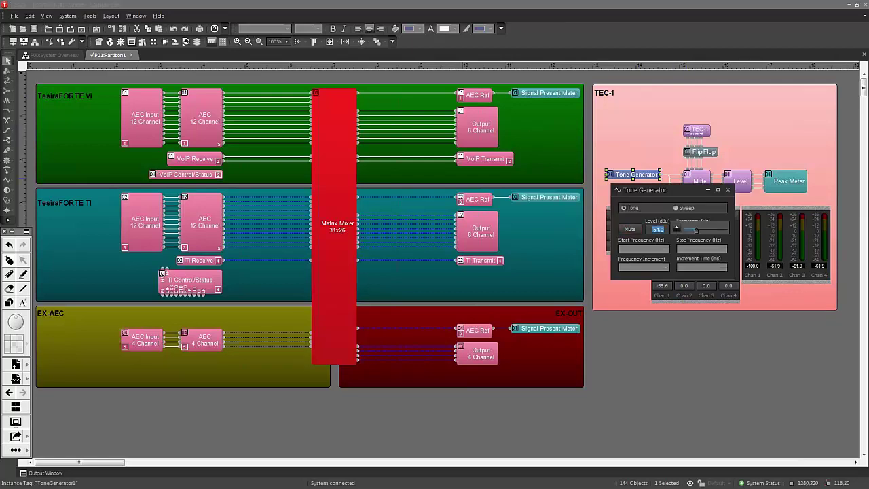
{"action": "left_click", "coordinate": [727, 190]}
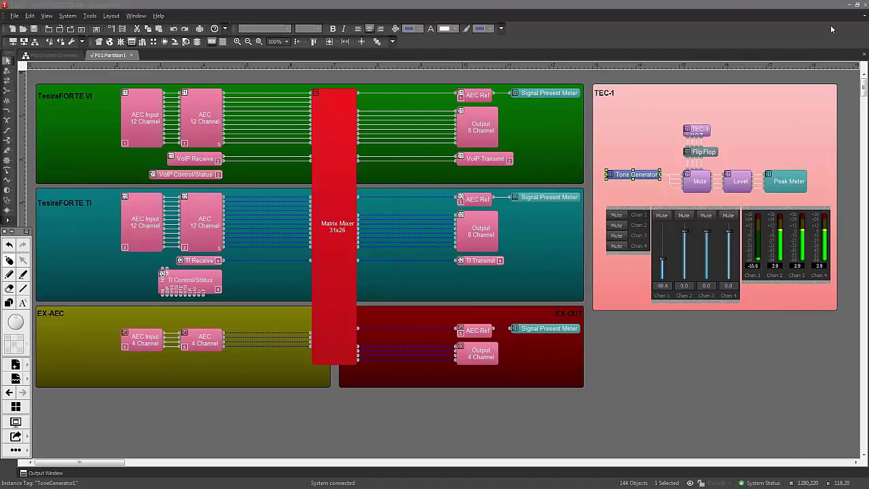
{"action": "left_click", "coordinate": [851, 6]}
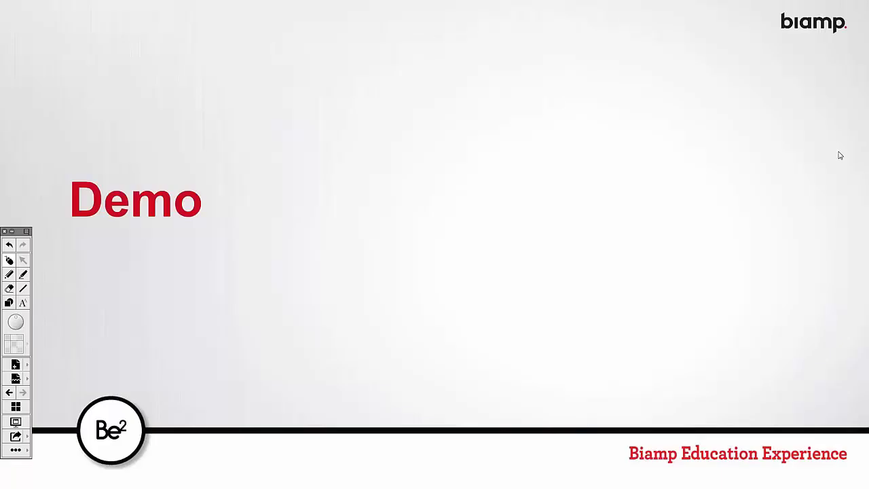
{"action": "key", "text": "Right"}
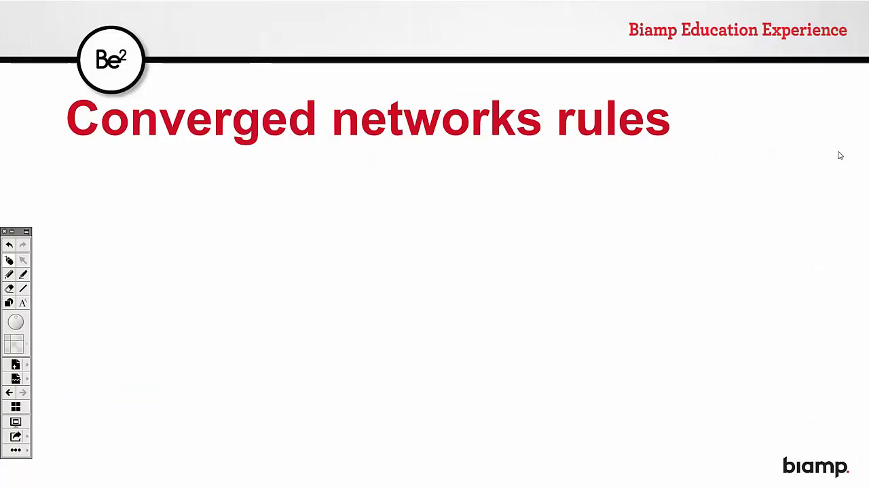
{"action": "key", "text": "Right"}
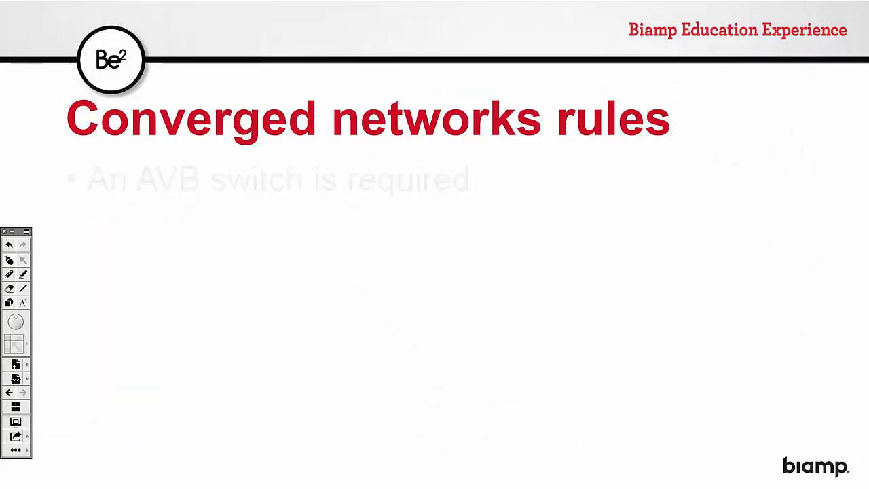
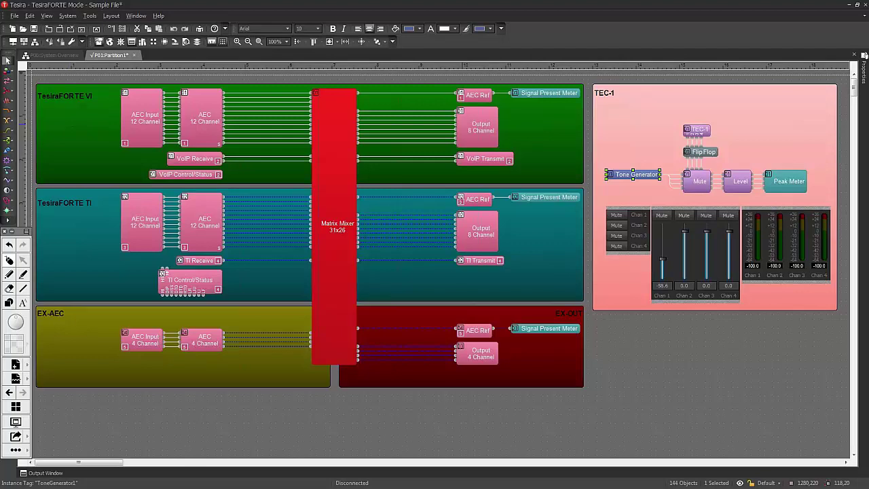
- Open the network settings of ProductionRack-FORTE in device maintenance and view its media_avb_0 interface
{"action": "left_click", "coordinate": [69, 43]}
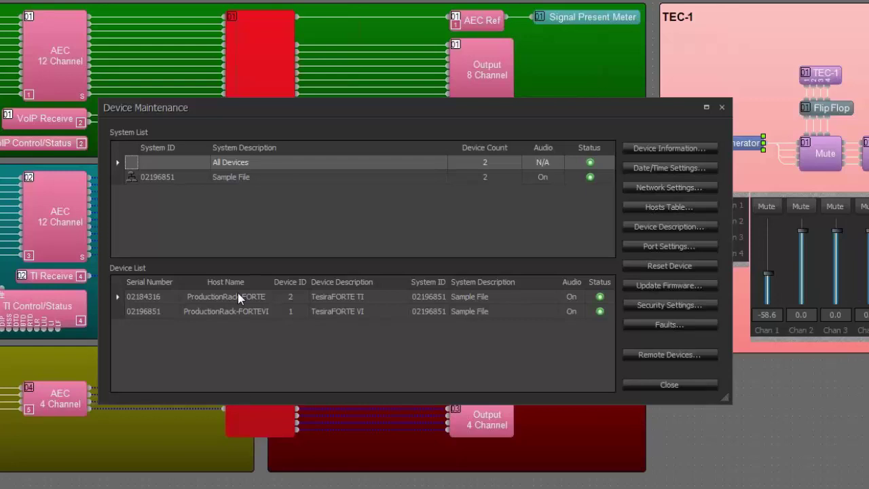
{"action": "left_click", "coordinate": [238, 297]}
{"action": "left_click", "coordinate": [665, 191]}
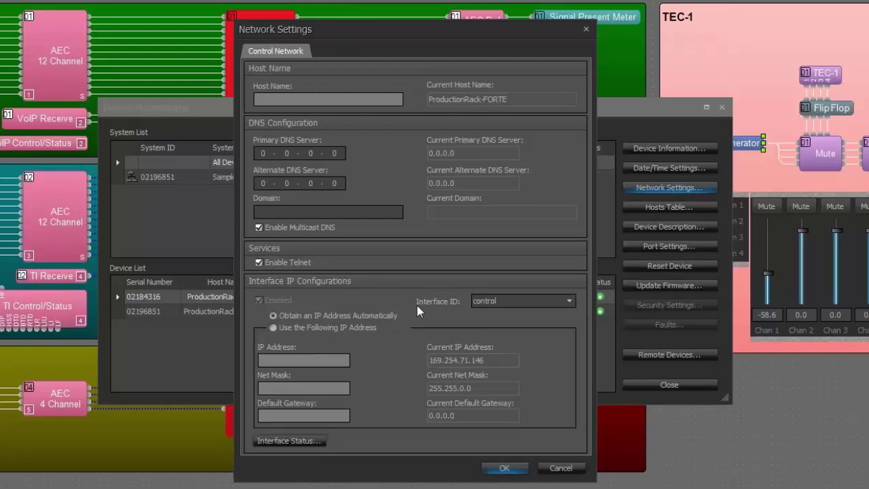
{"action": "left_click", "coordinate": [499, 302]}
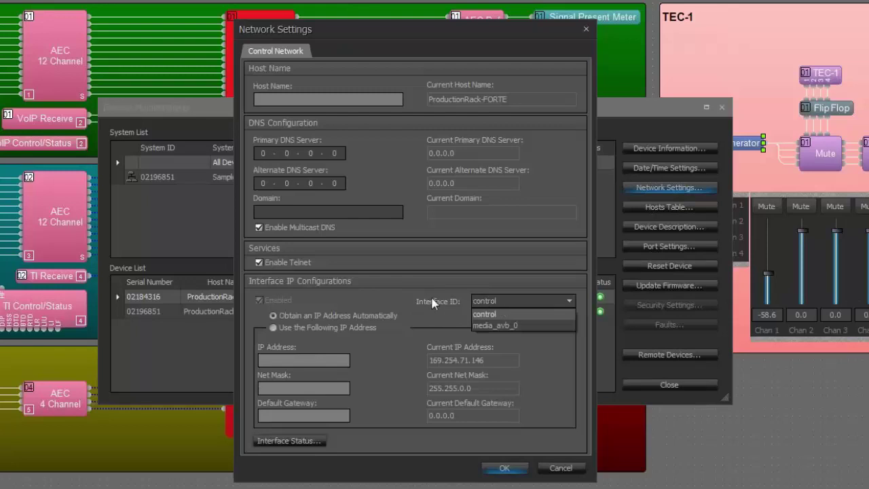
{"action": "left_click", "coordinate": [483, 328]}
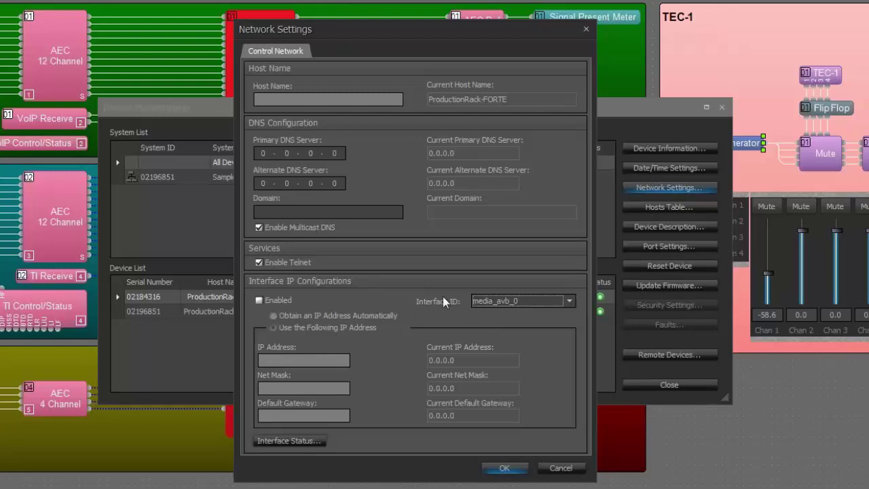
- Try to give the control interface the static IP address 192.168.2.102 with net mask 255.255.255.0
{"action": "left_click", "coordinate": [489, 301]}
{"action": "left_click", "coordinate": [488, 317]}
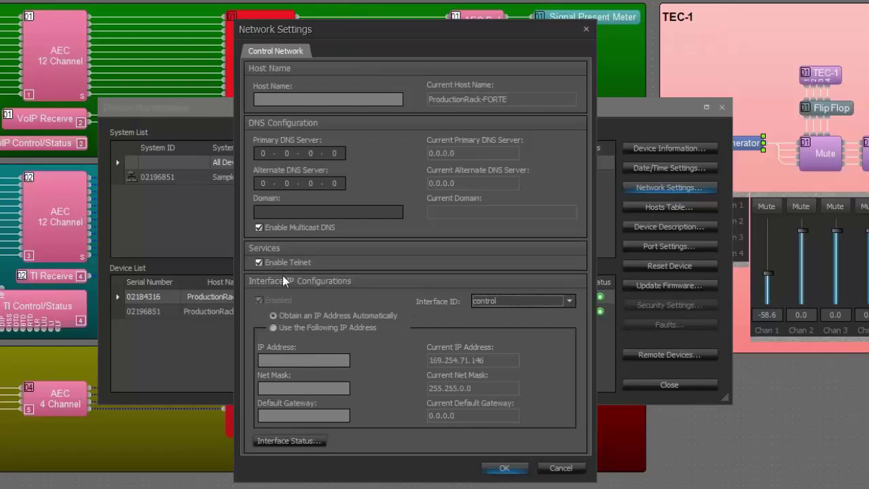
{"action": "left_click", "coordinate": [275, 327]}
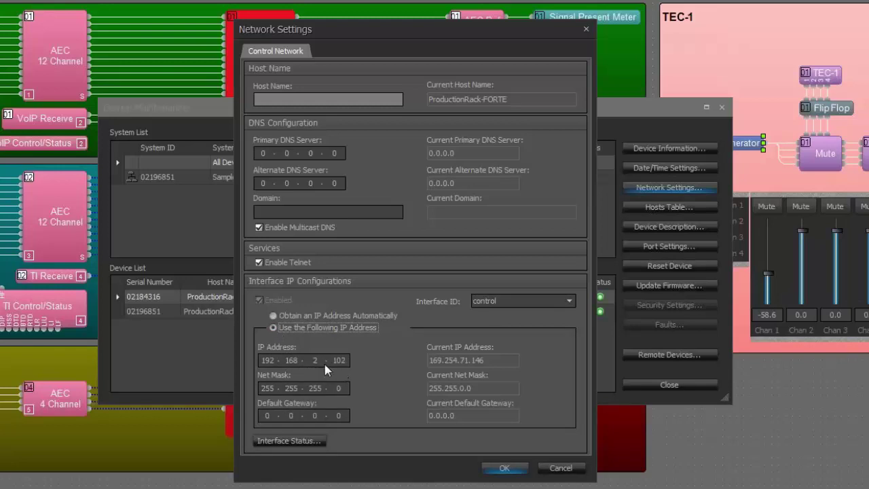
{"action": "left_click", "coordinate": [504, 467]}
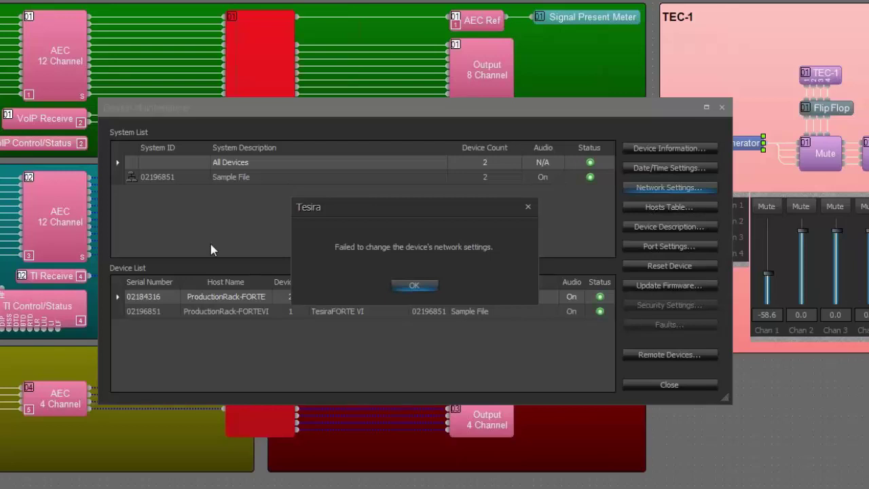
- Give the control interface of ProductionRack-FORTEVI the static IP address 192.168.2.103 with net mask 255.255.255.0
{"action": "left_click", "coordinate": [407, 286]}
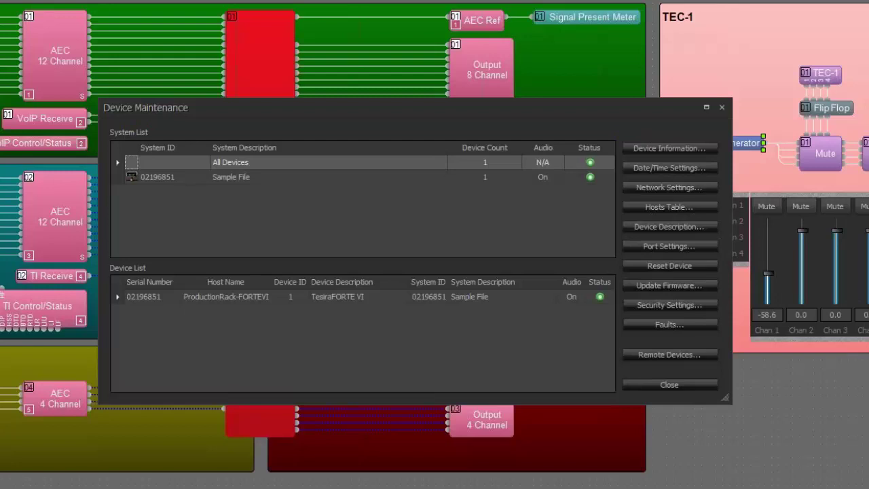
{"action": "left_click", "coordinate": [192, 299]}
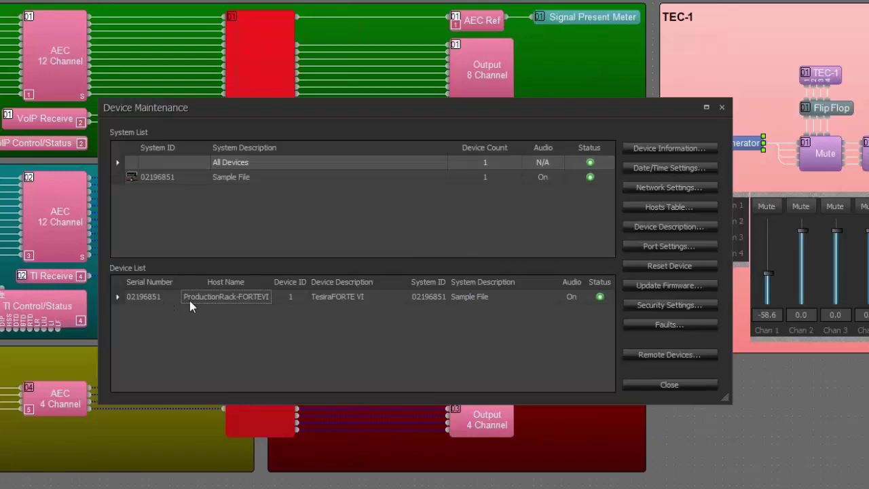
{"action": "left_click", "coordinate": [671, 190]}
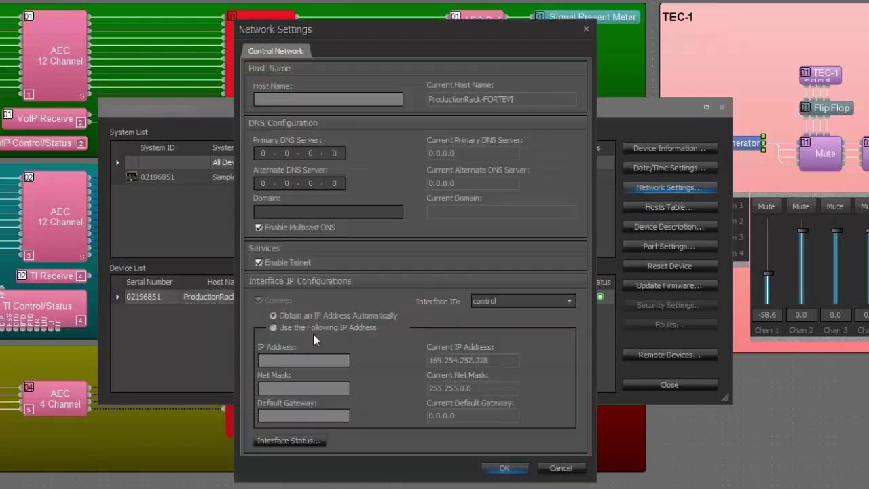
{"action": "left_click", "coordinate": [306, 330]}
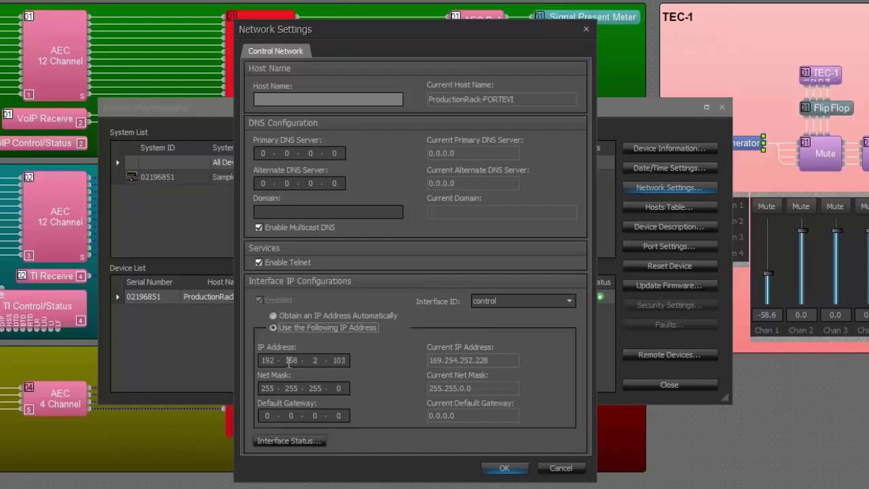
{"action": "left_click", "coordinate": [504, 469]}
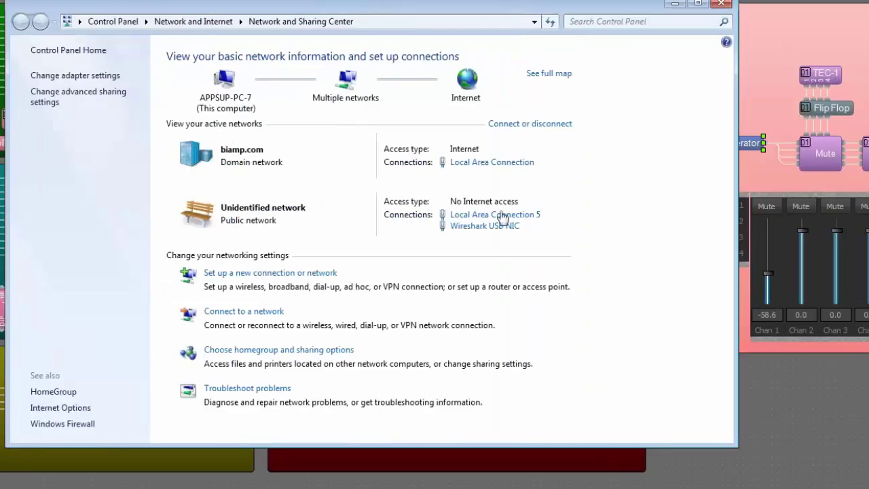
- In the Windows Network and Sharing Center, give Local Area Connection 5 the static IPv4 address 192.168.2.100 with subnet mask 255.255.255.0
{"action": "left_click", "coordinate": [492, 215]}
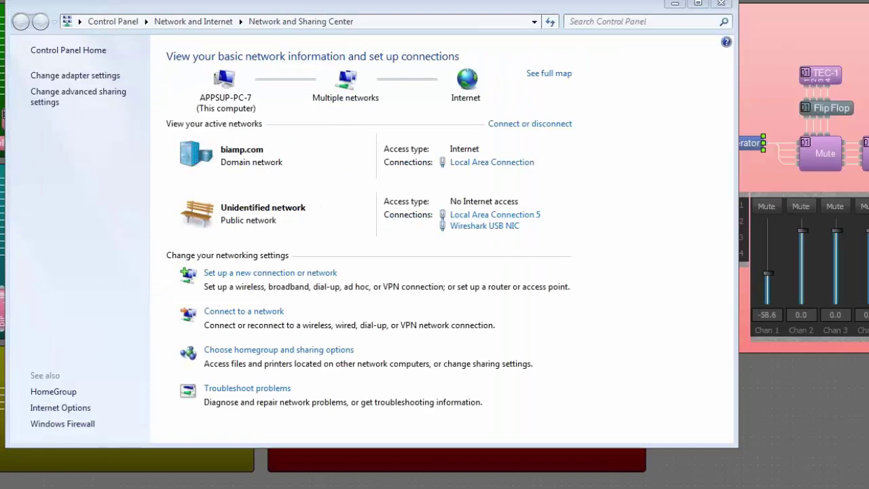
{"action": "left_click_drag", "start_coordinate": [475, 43], "coordinate": [446, 67]}
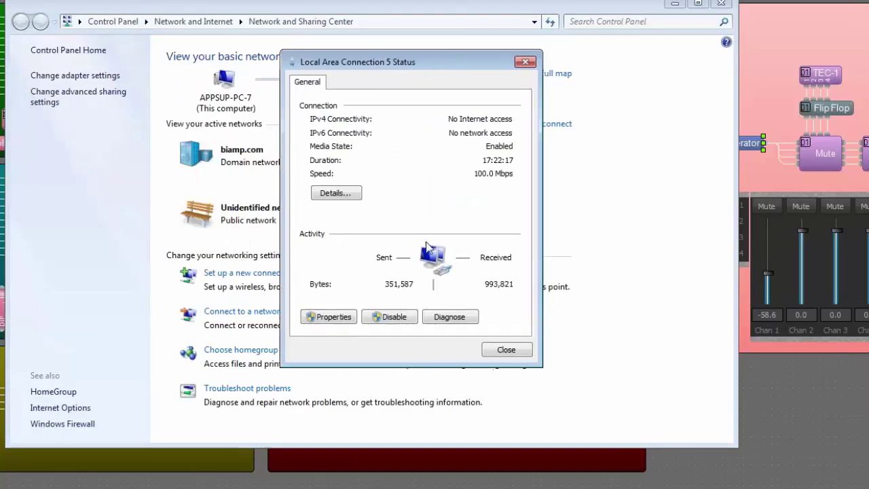
{"action": "left_click", "coordinate": [327, 316]}
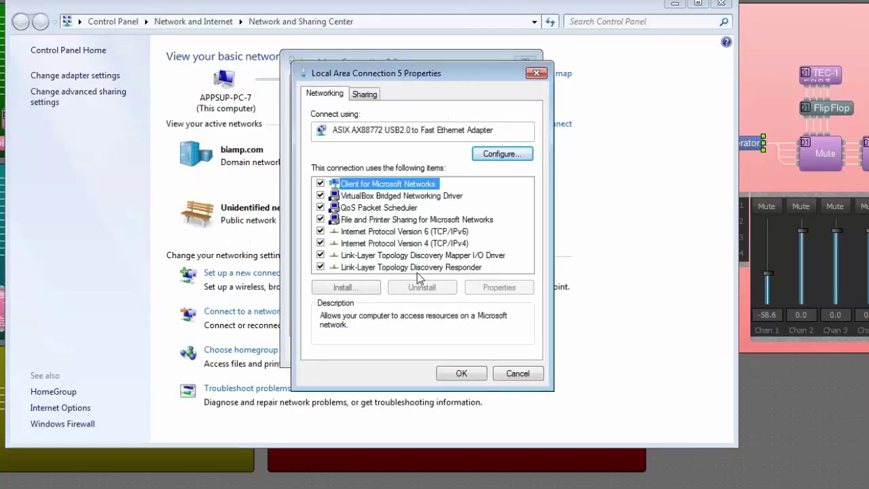
{"action": "left_click", "coordinate": [459, 243]}
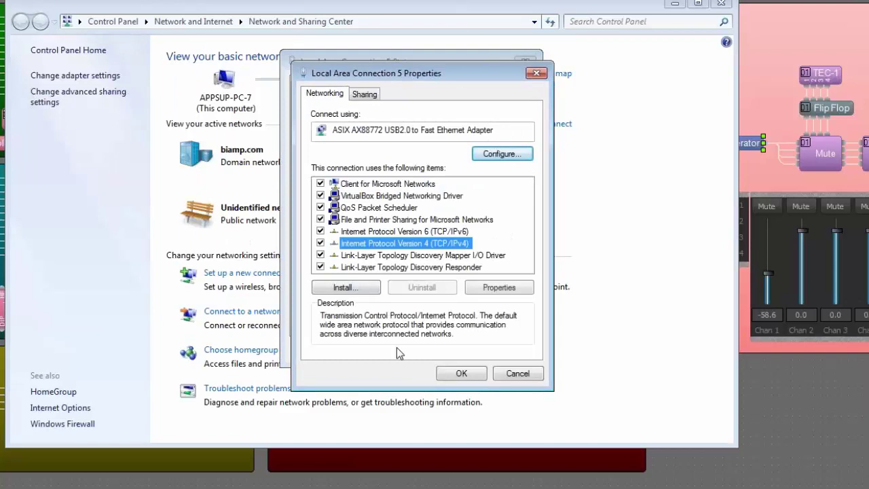
{"action": "left_click", "coordinate": [493, 289]}
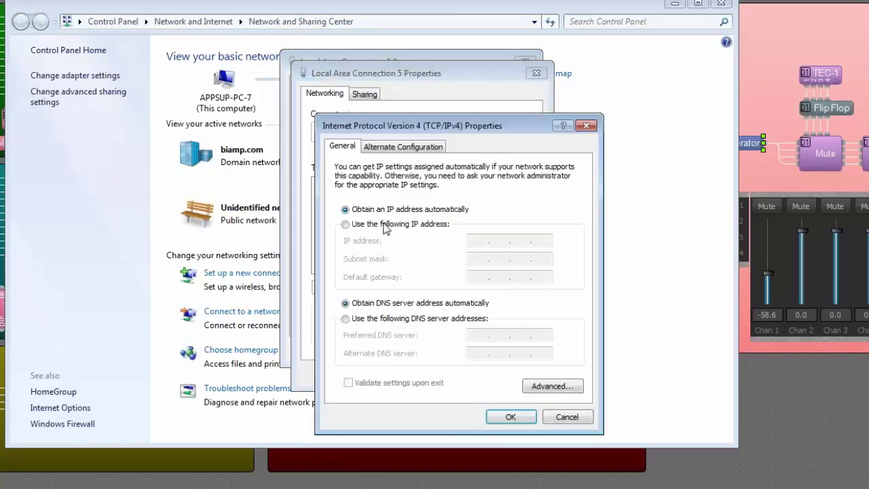
{"action": "left_click", "coordinate": [345, 224]}
{"action": "left_click", "coordinate": [474, 244]}
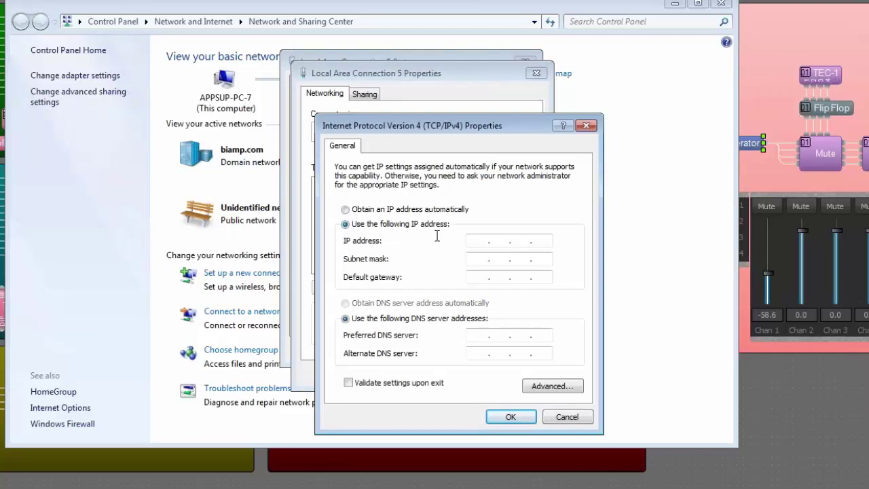
{"action": "type", "text": "192 . 168 . 2 . 100"}
{"action": "key", "text": "Tab"}
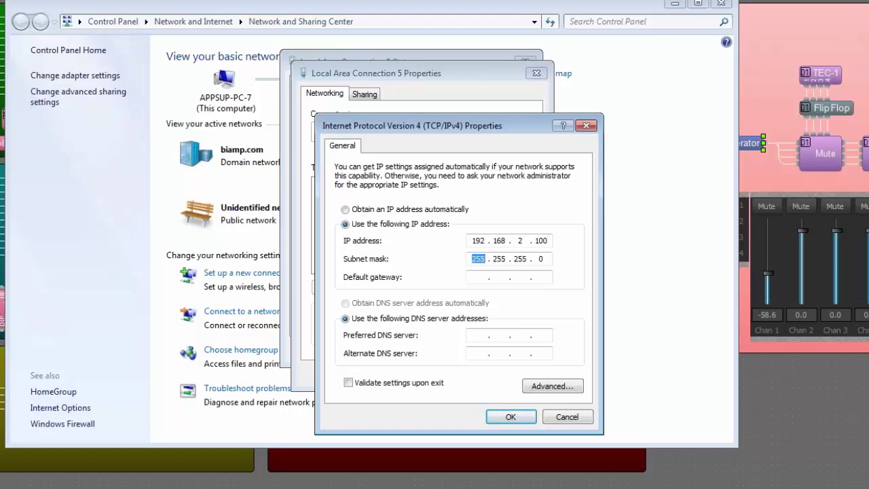
{"action": "left_click", "coordinate": [499, 419]}
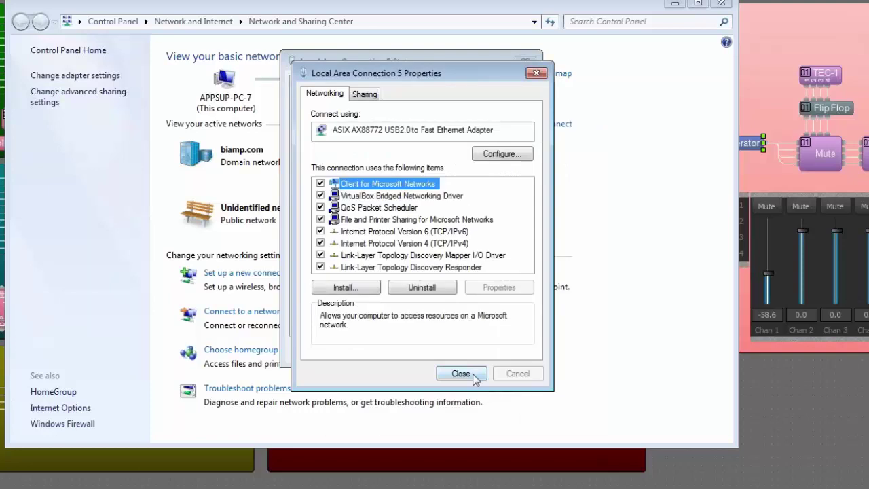
{"action": "left_click", "coordinate": [474, 374]}
{"action": "left_click", "coordinate": [506, 349]}
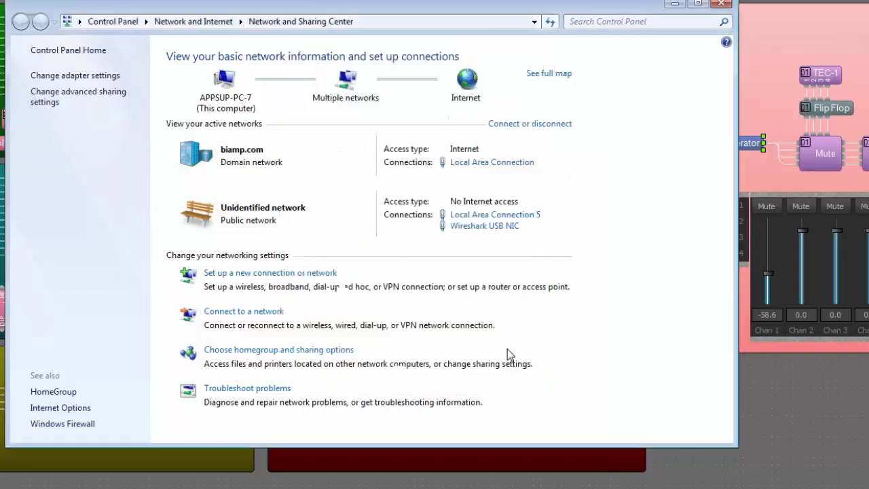
{"action": "left_click", "coordinate": [721, 3]}
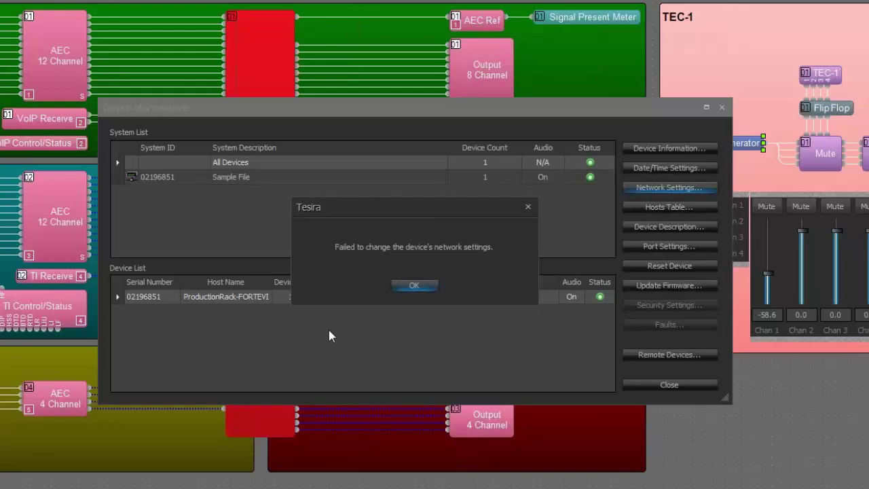
{"action": "left_click", "coordinate": [417, 289]}
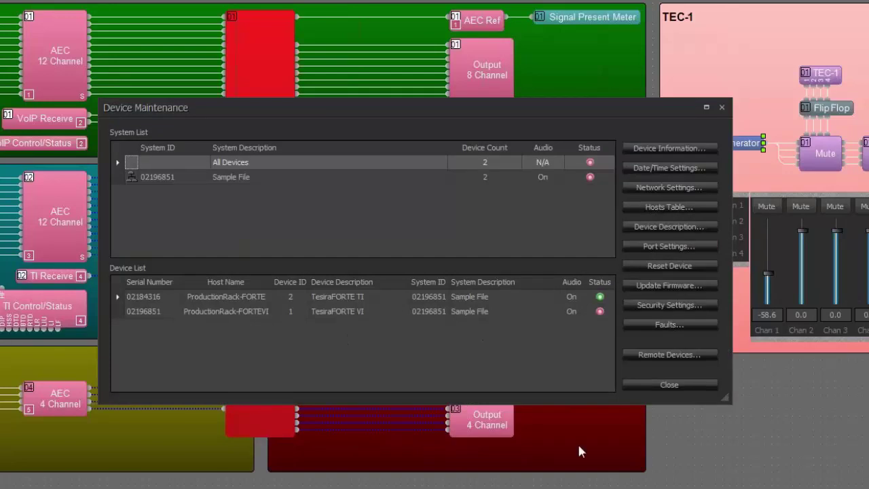
{"action": "left_click", "coordinate": [655, 386]}
{"action": "left_click", "coordinate": [263, 297]}
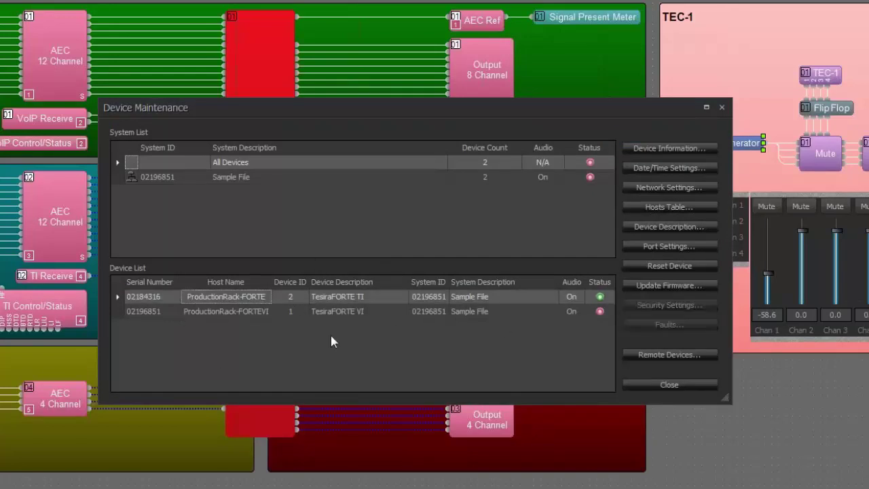
{"action": "left_click", "coordinate": [667, 189]}
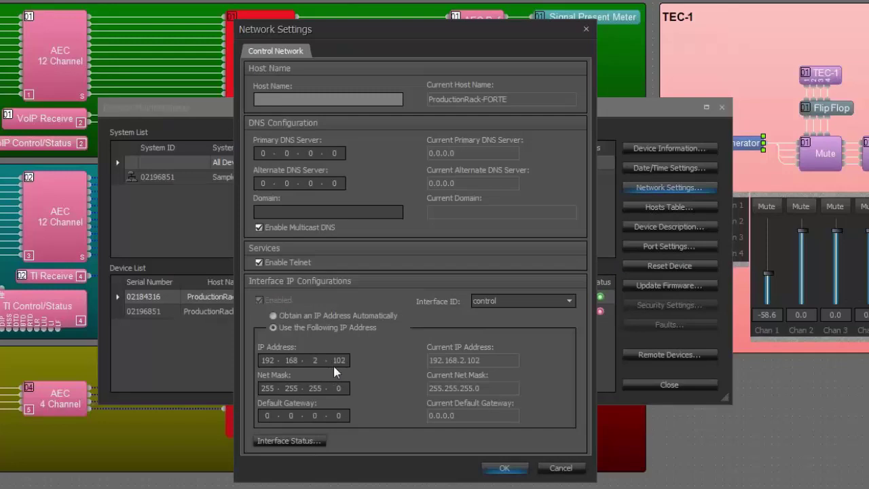
{"action": "left_click", "coordinate": [504, 468]}
{"action": "left_click", "coordinate": [259, 315]}
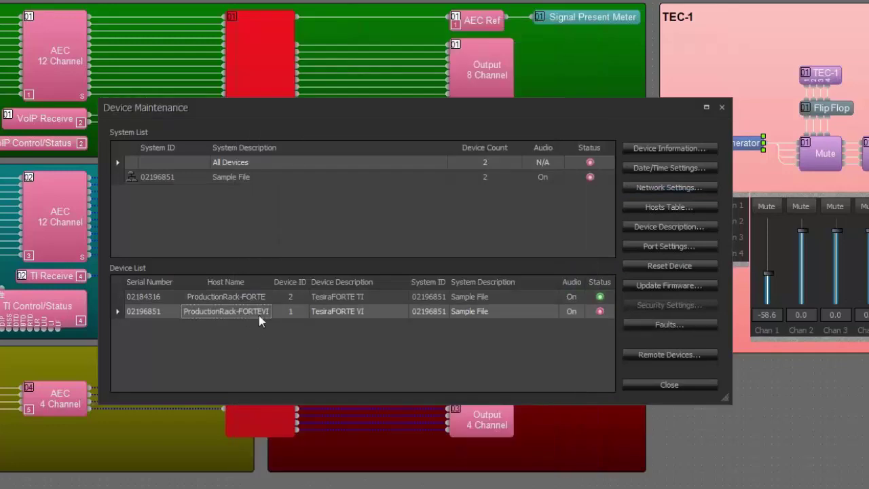
{"action": "left_click", "coordinate": [654, 189]}
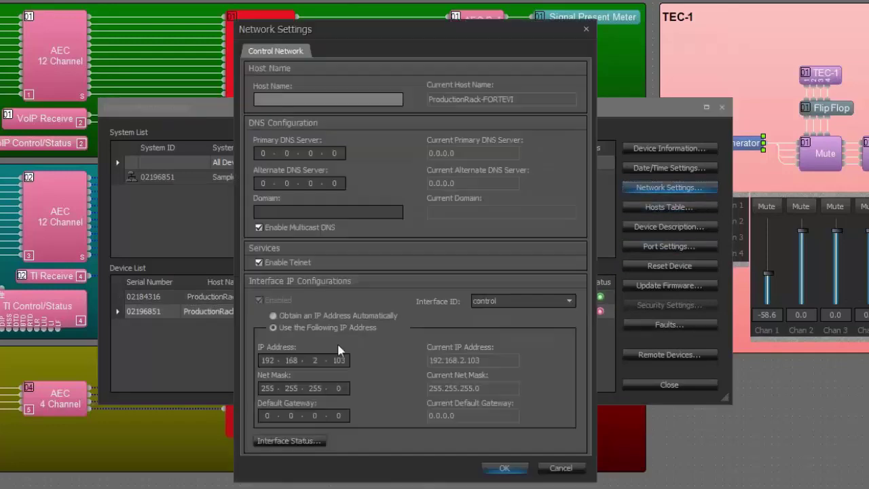
{"action": "left_click", "coordinate": [508, 468]}
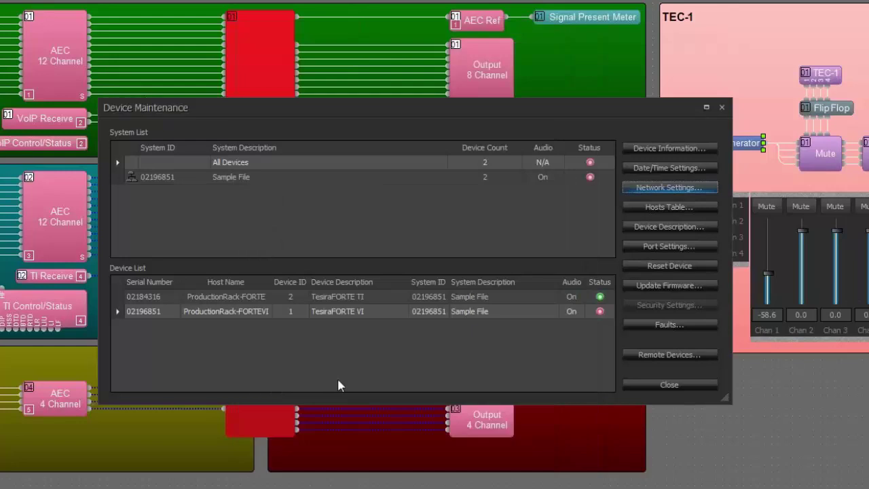
- View the active faults of ProductionRack-FORTEVI and close device maintenance
{"action": "left_click", "coordinate": [301, 310]}
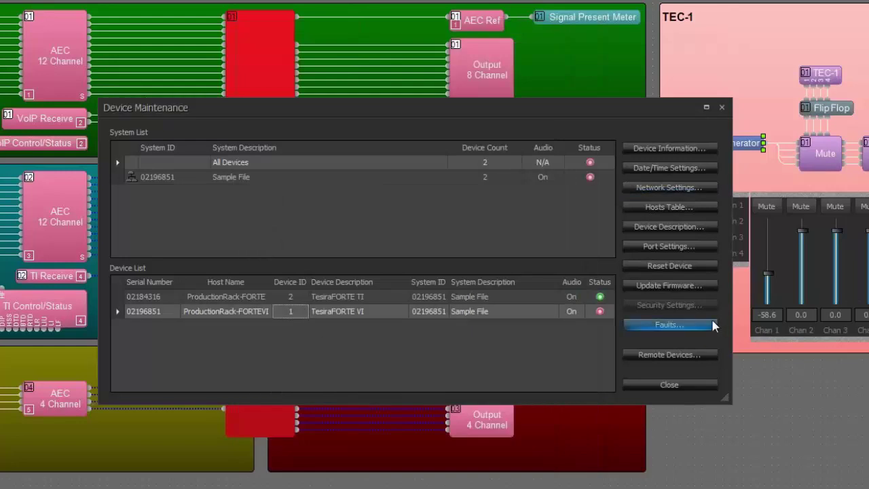
{"action": "left_click", "coordinate": [651, 324]}
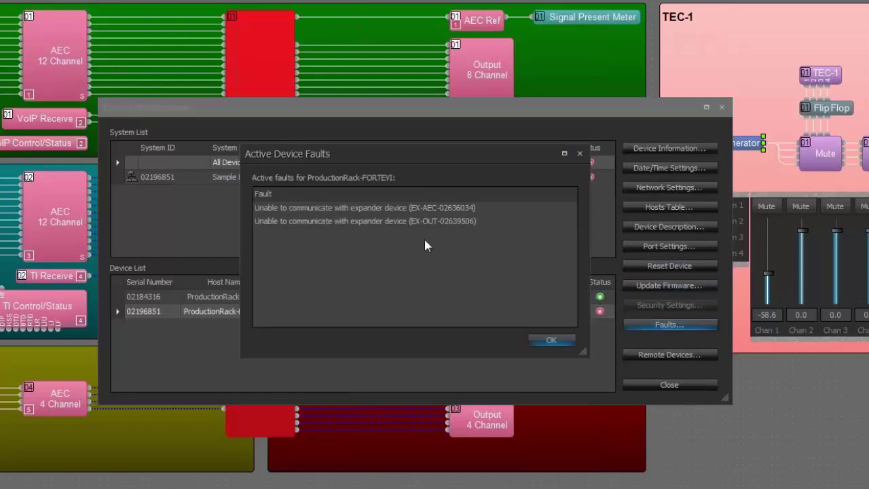
{"action": "left_click", "coordinate": [532, 338]}
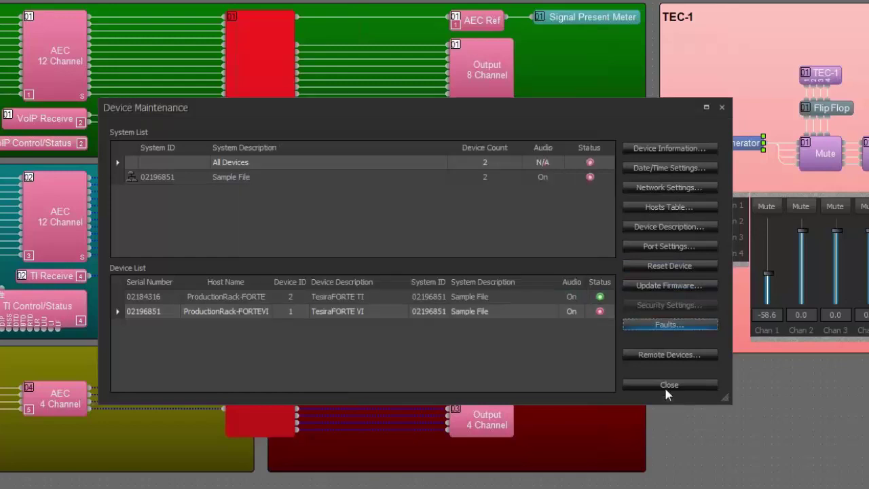
{"action": "left_click", "coordinate": [664, 386]}
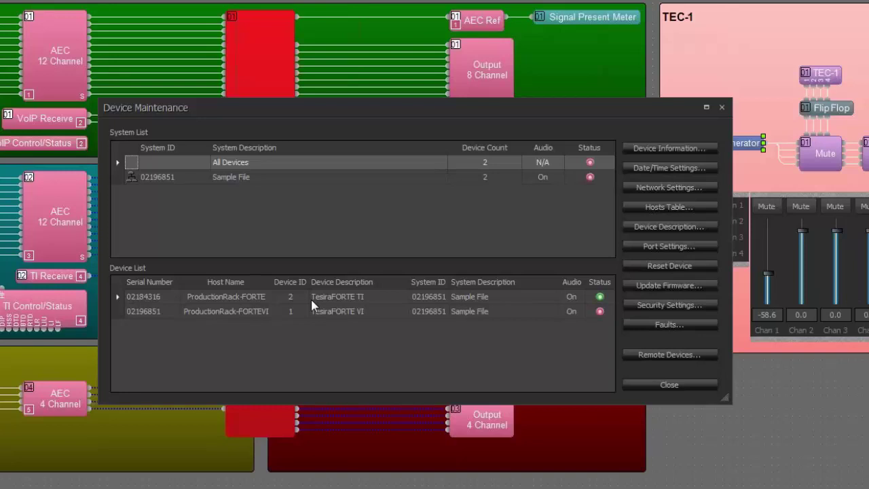
- Enable control signaling on the media_avb_0 interface of ProductionRack-FORTEVI, with its IP address obtained automatically
{"action": "left_click", "coordinate": [228, 313]}
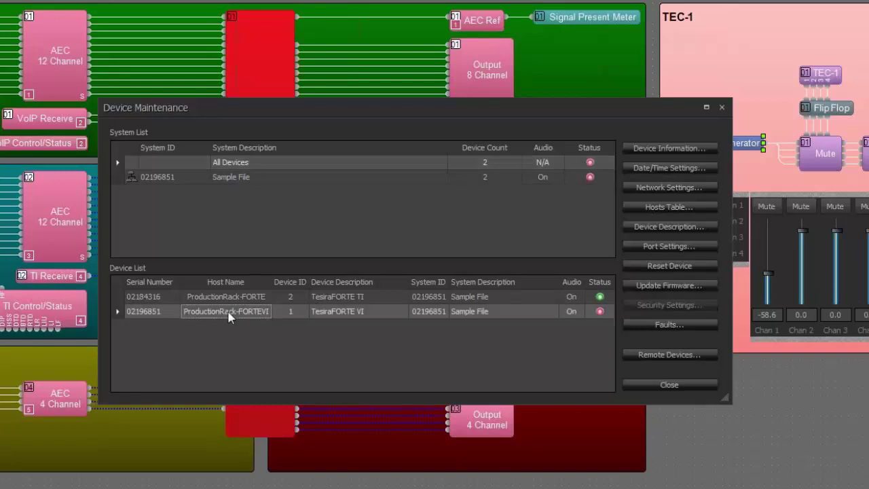
{"action": "left_click", "coordinate": [650, 187]}
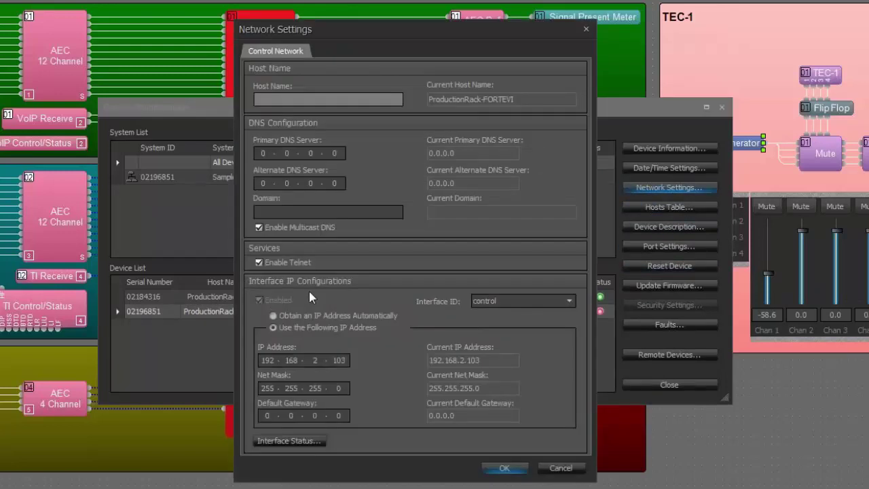
{"action": "left_click", "coordinate": [488, 303]}
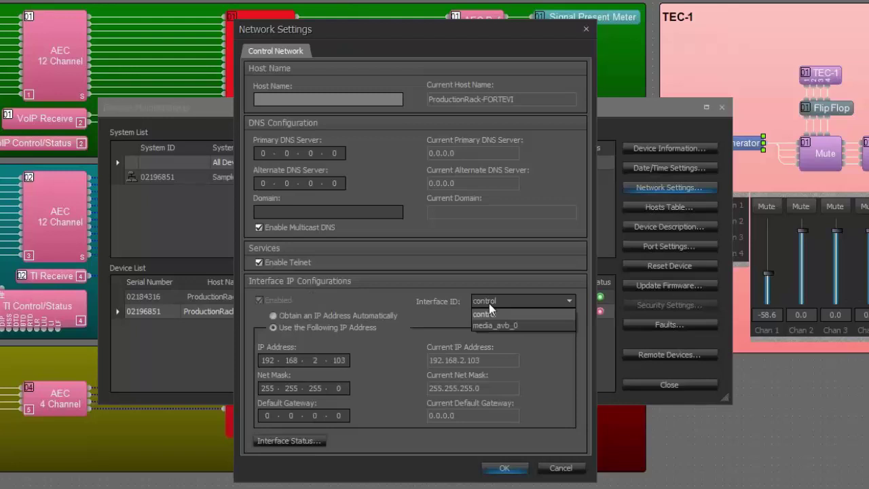
{"action": "left_click", "coordinate": [482, 326]}
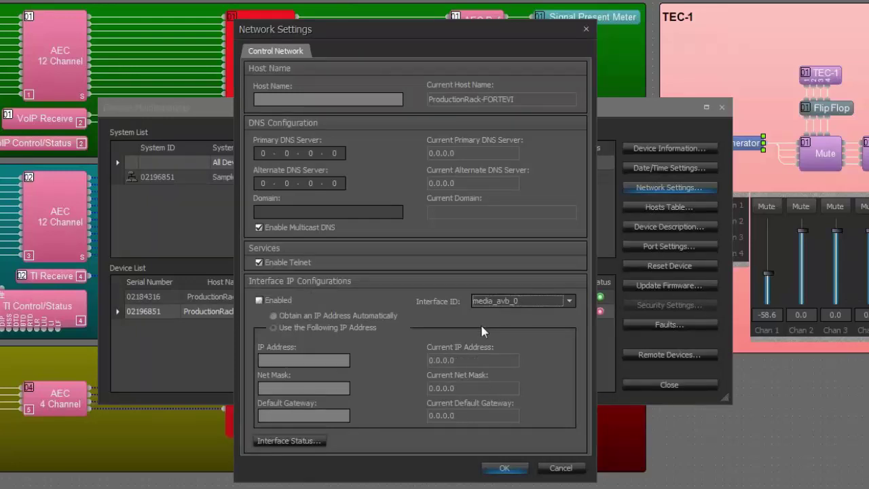
{"action": "left_click", "coordinate": [258, 300]}
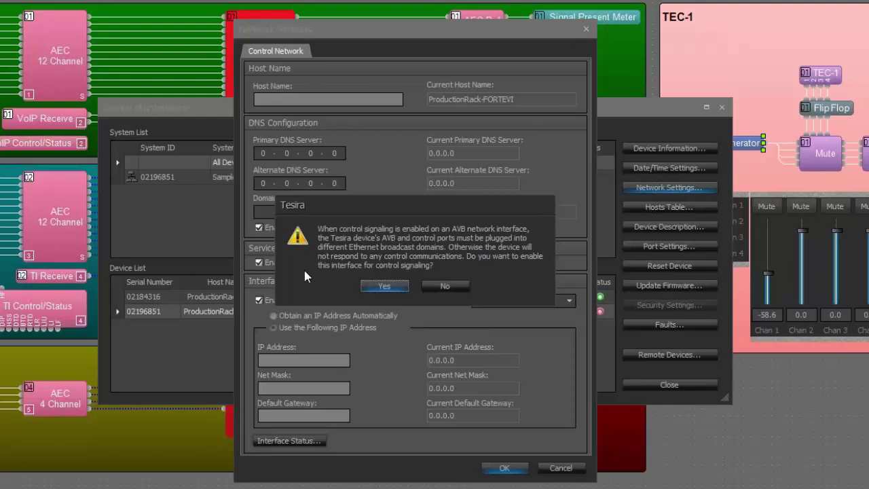
{"action": "left_click", "coordinate": [379, 287]}
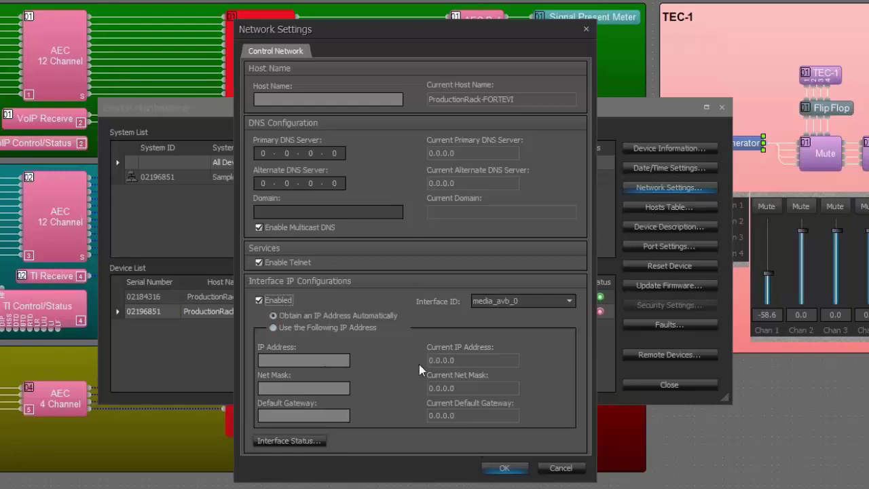
{"action": "left_click", "coordinate": [504, 469]}
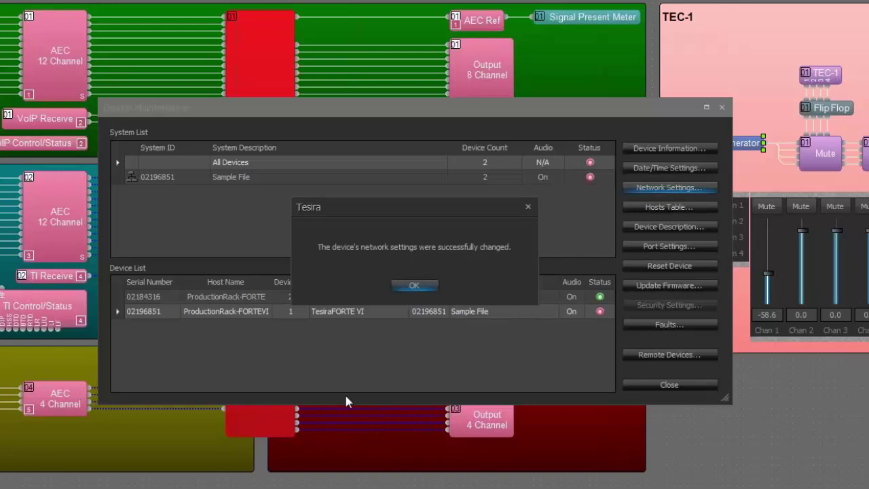
{"action": "left_click", "coordinate": [402, 284]}
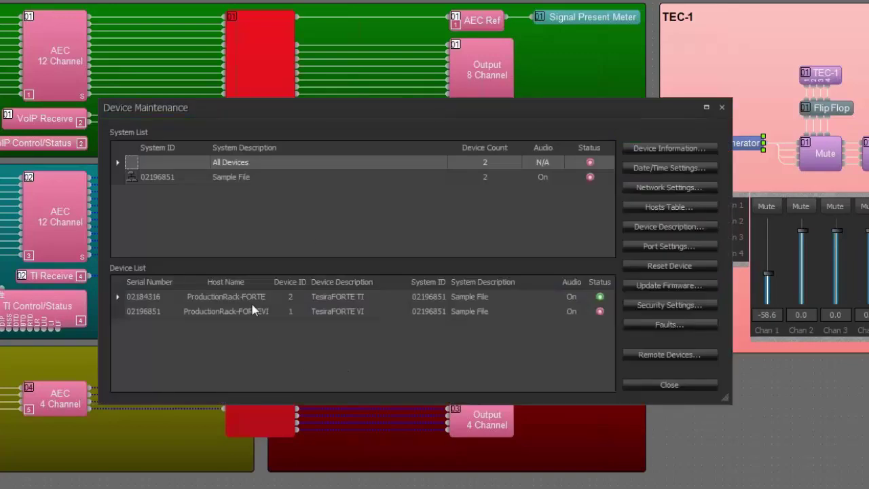
- View the list of remote devices in device maintenance and close it
{"action": "left_click", "coordinate": [696, 357]}
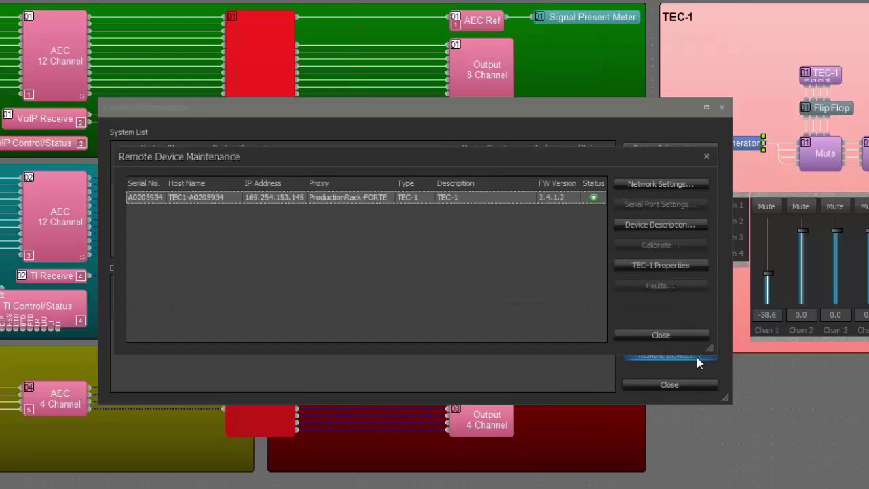
{"action": "left_click", "coordinate": [660, 334]}
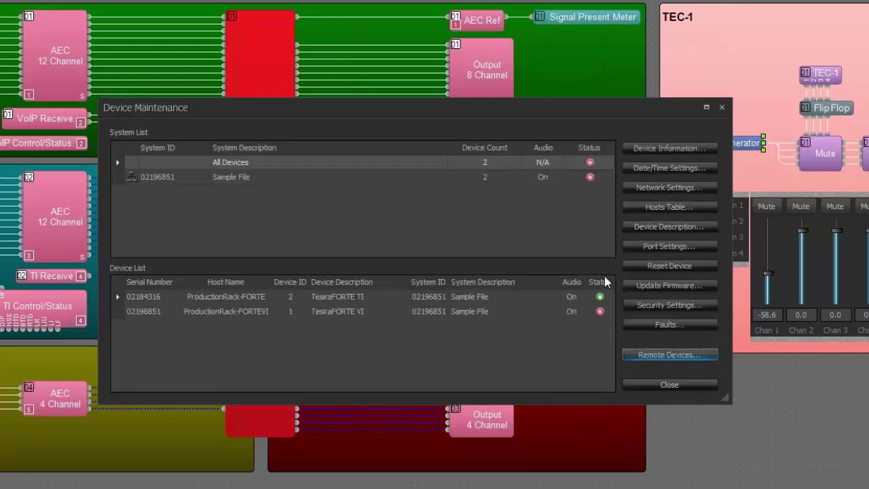
- Check the IP addresses of the remote devices in device maintenance and close it
{"action": "left_click", "coordinate": [658, 385]}
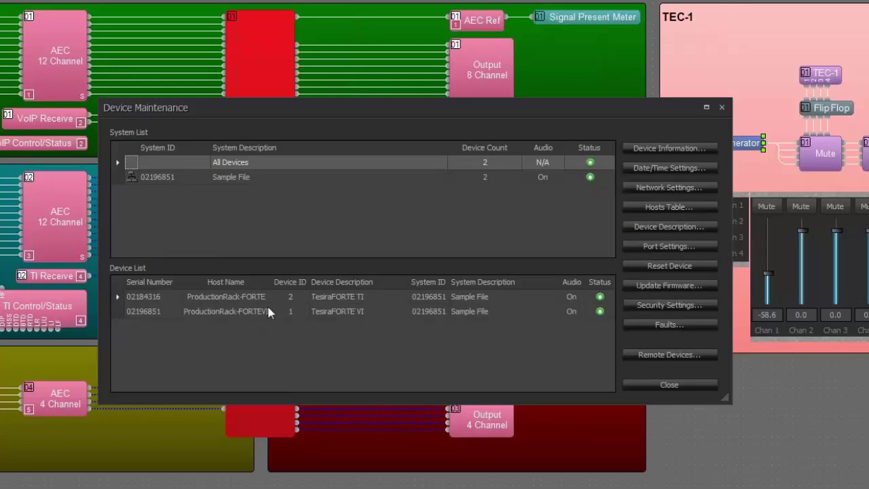
{"action": "left_click", "coordinate": [662, 354]}
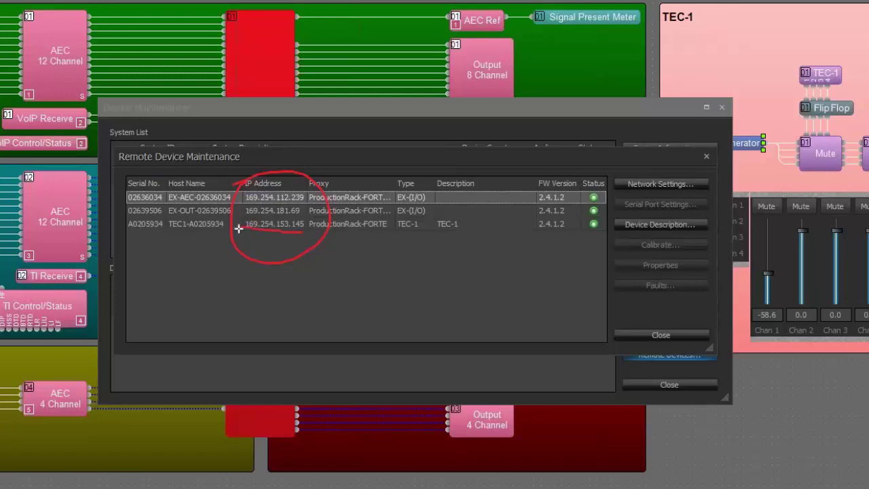
{"action": "left_click_drag", "start_coordinate": [239, 230], "coordinate": [302, 234]}
{"action": "key", "text": "Escape"}
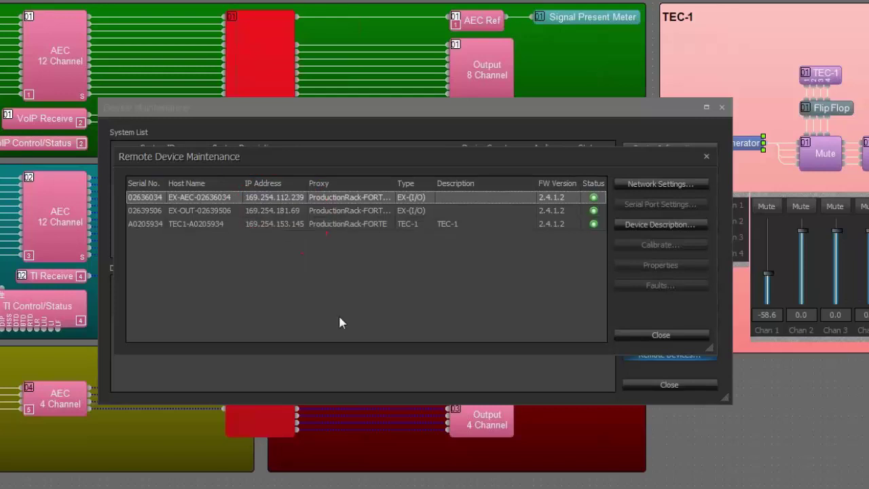
{"action": "left_click", "coordinate": [618, 336]}
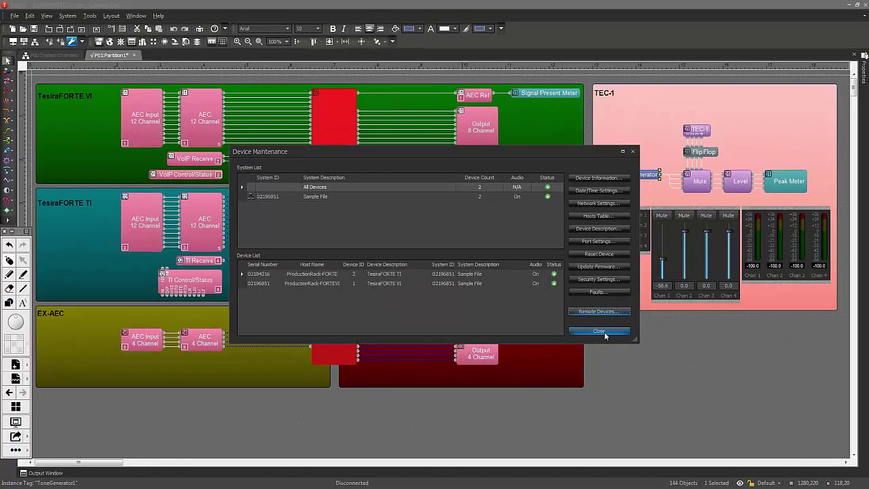
{"action": "left_click", "coordinate": [604, 332]}
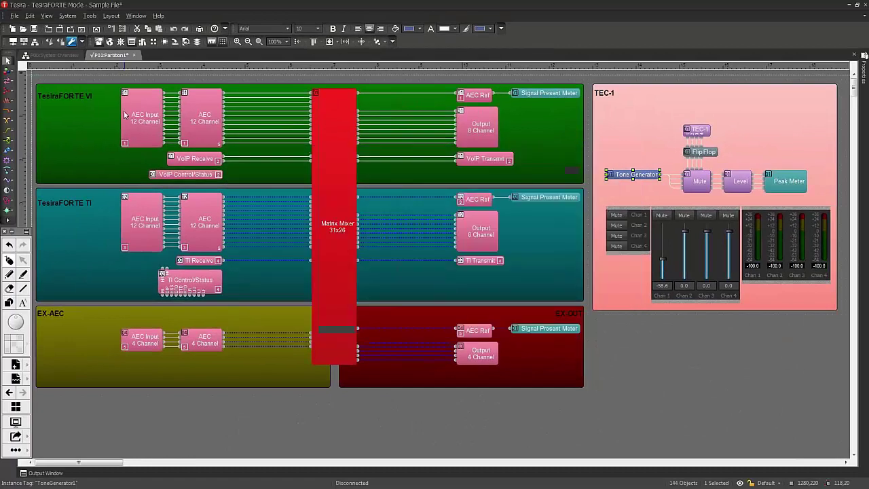
- Connect to the Sample File system
{"action": "left_click", "coordinate": [12, 43]}
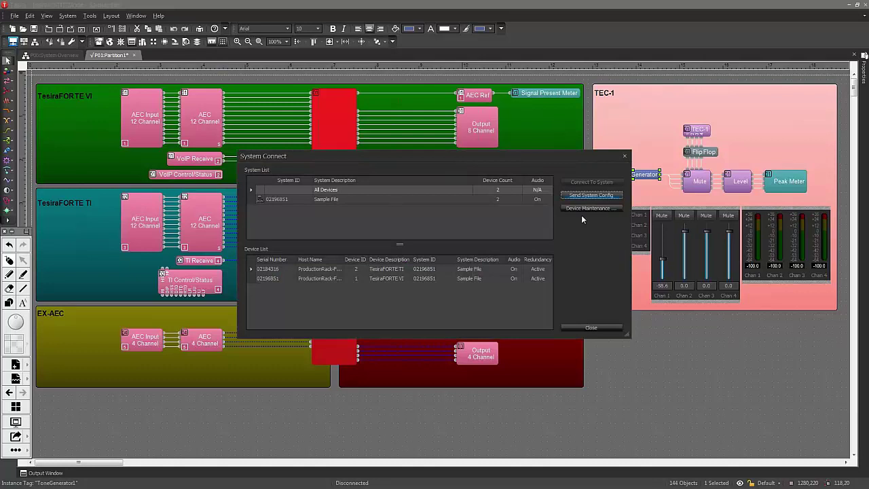
{"action": "left_click", "coordinate": [338, 197]}
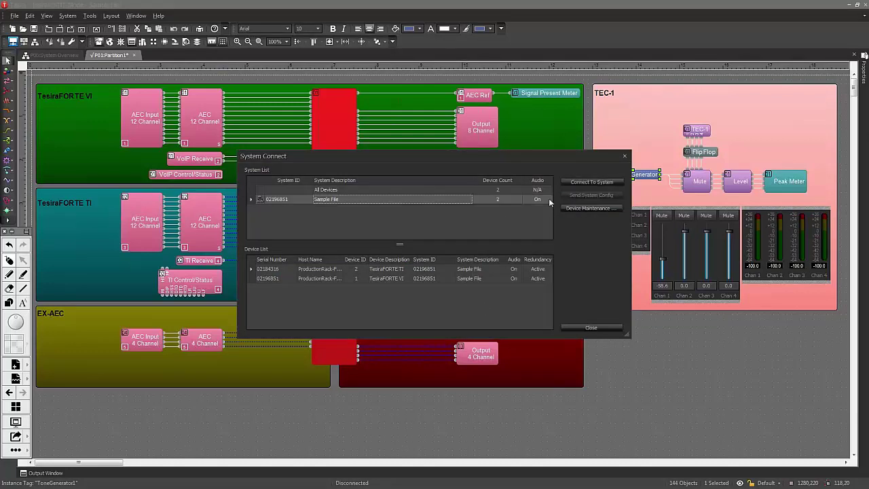
{"action": "left_click", "coordinate": [570, 183]}
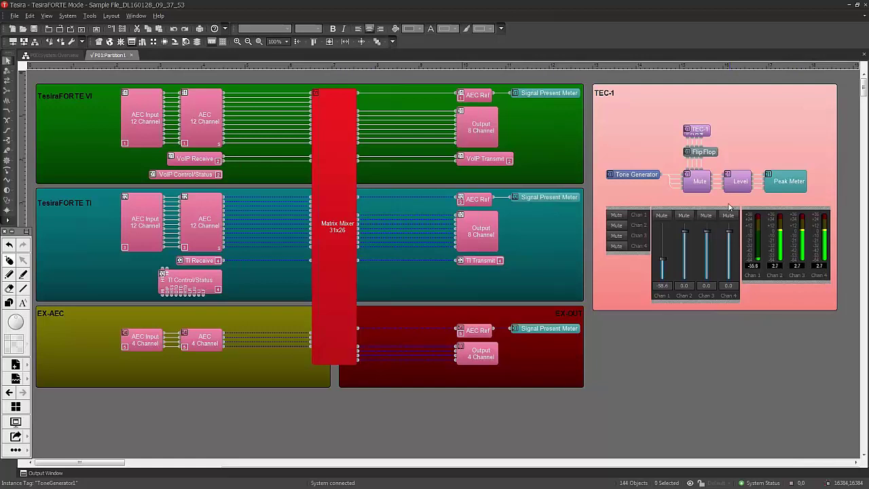
- Lower channel 2 of the Level control in the TEC-1 area to -22.8 and disconnect from the system
{"action": "left_click_drag", "start_coordinate": [684, 232], "coordinate": [687, 244]}
{"action": "left_click", "coordinate": [23, 41]}
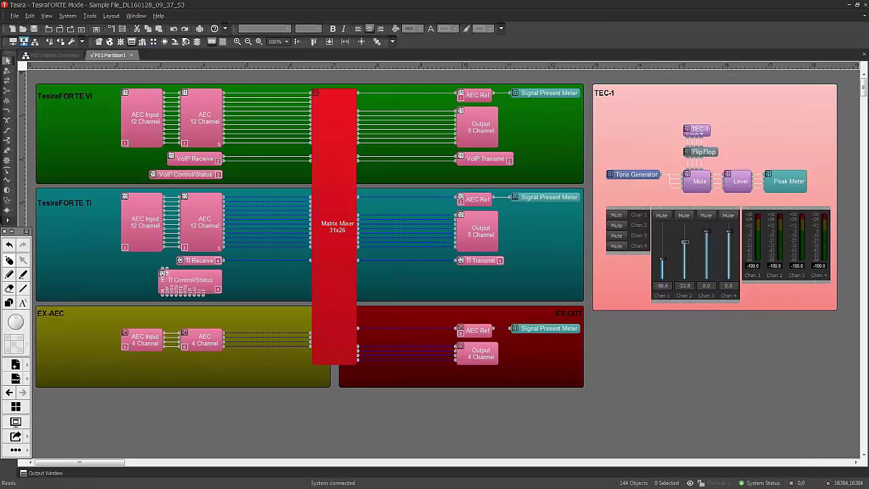
- Check the media_avb_0 interface IP settings of ProductionRack-FORTEVI in device maintenance, cancelling without changes and closing it
{"action": "left_click", "coordinate": [72, 42]}
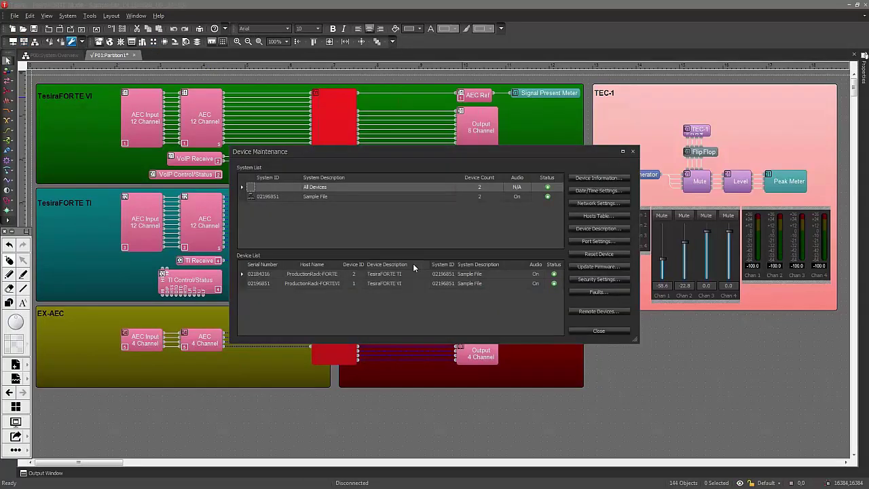
{"action": "left_click", "coordinate": [384, 275]}
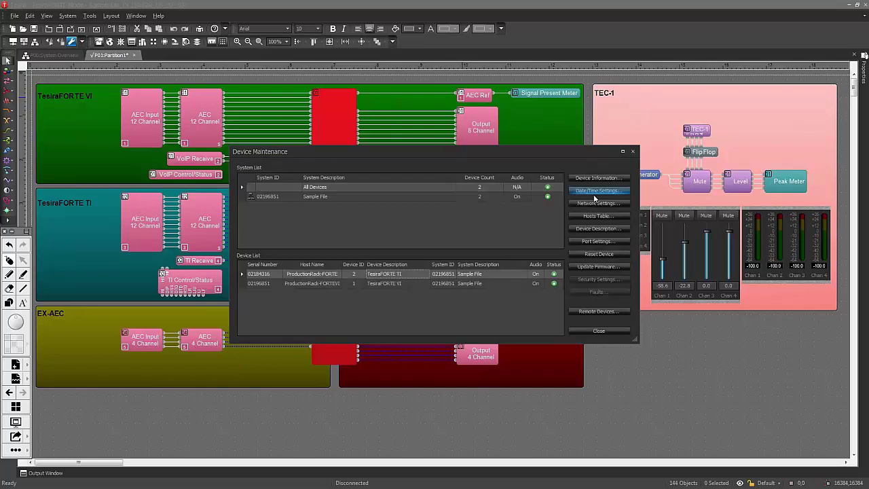
{"action": "left_click", "coordinate": [416, 284]}
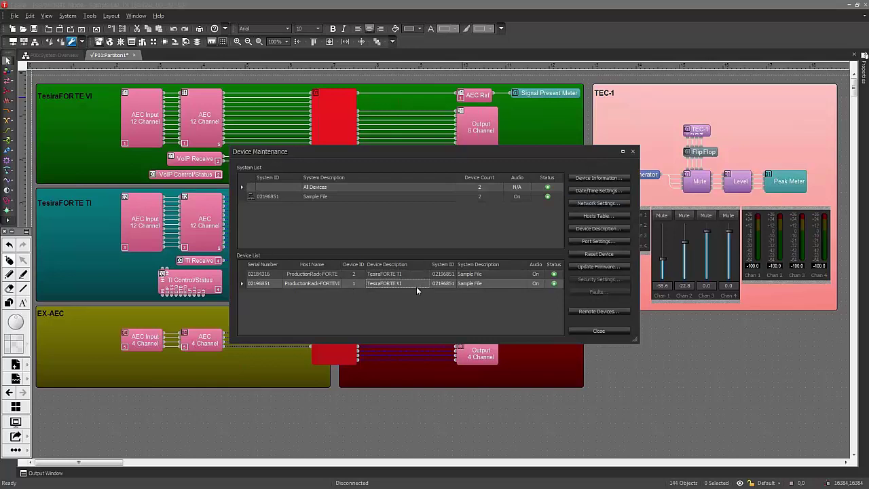
{"action": "left_click", "coordinate": [585, 203]}
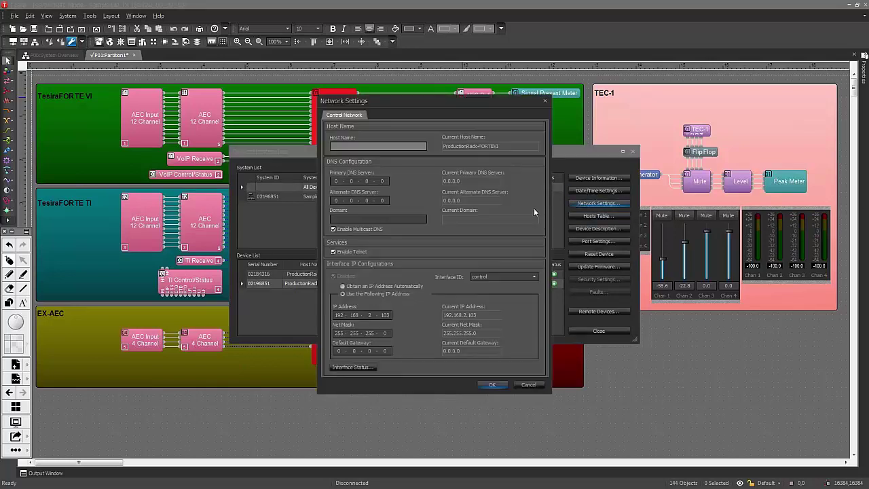
{"action": "left_click", "coordinate": [493, 284]}
{"action": "left_click", "coordinate": [481, 294]}
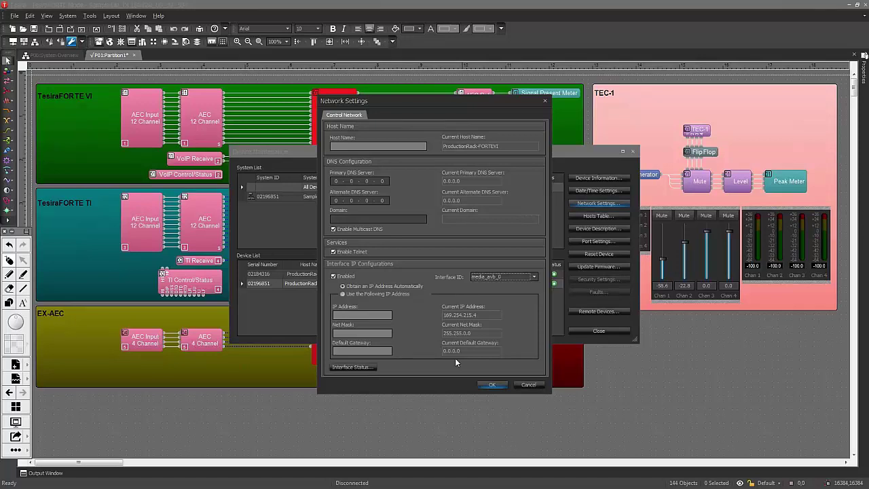
{"action": "left_click", "coordinate": [528, 385]}
{"action": "left_click", "coordinate": [599, 331]}
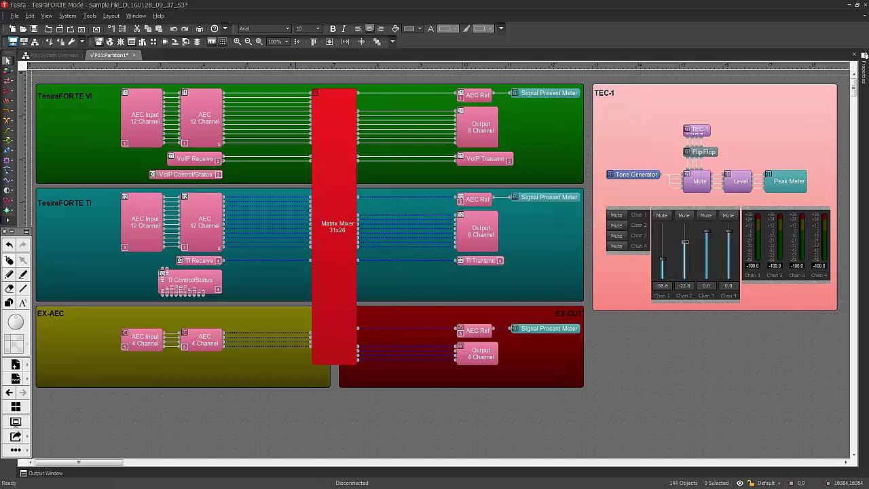
- Reconnect to the Sample File system to view its live levels, and disconnect from it
{"action": "left_click", "coordinate": [12, 41]}
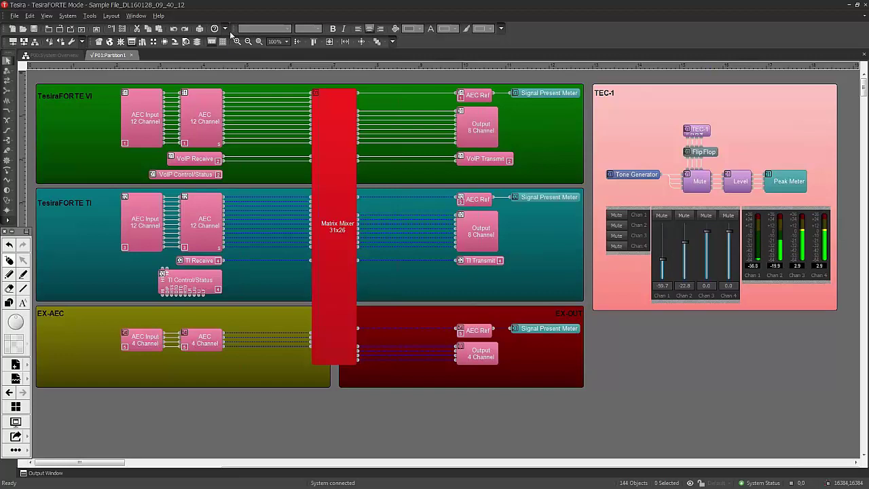
{"action": "left_click", "coordinate": [29, 44]}
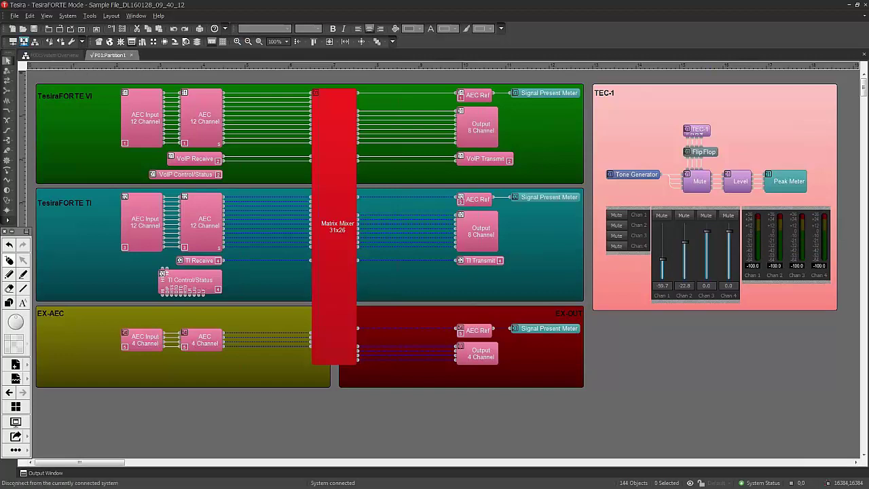
- Recheck the IP addresses and status of the remote devices, and close device maintenance
{"action": "left_click", "coordinate": [72, 41]}
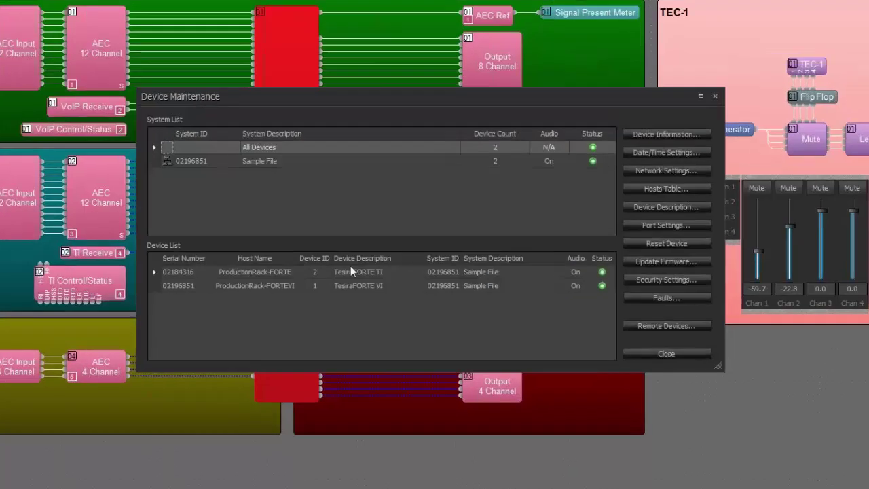
{"action": "left_click", "coordinate": [656, 326]}
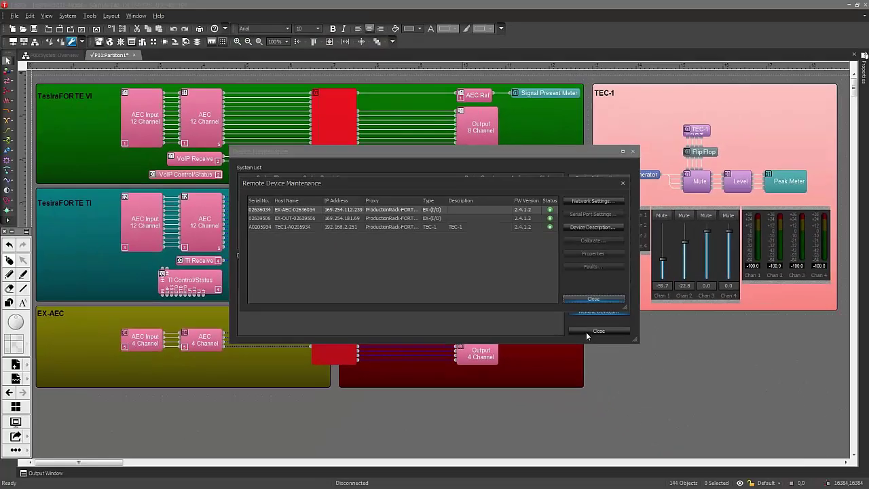
{"action": "left_click", "coordinate": [578, 299]}
{"action": "left_click", "coordinate": [592, 333]}
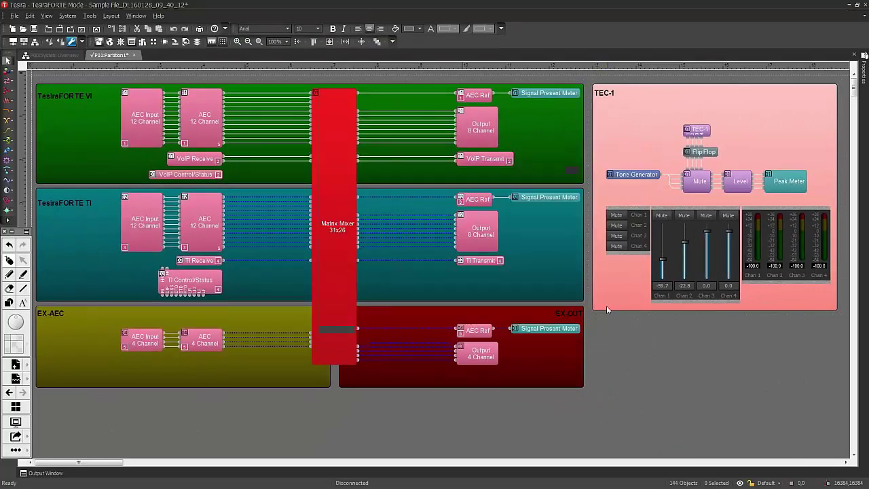
- Minimize Tesira and advance the presentation to the next slide
{"action": "left_click", "coordinate": [849, 4]}
{"action": "key", "text": "Right"}
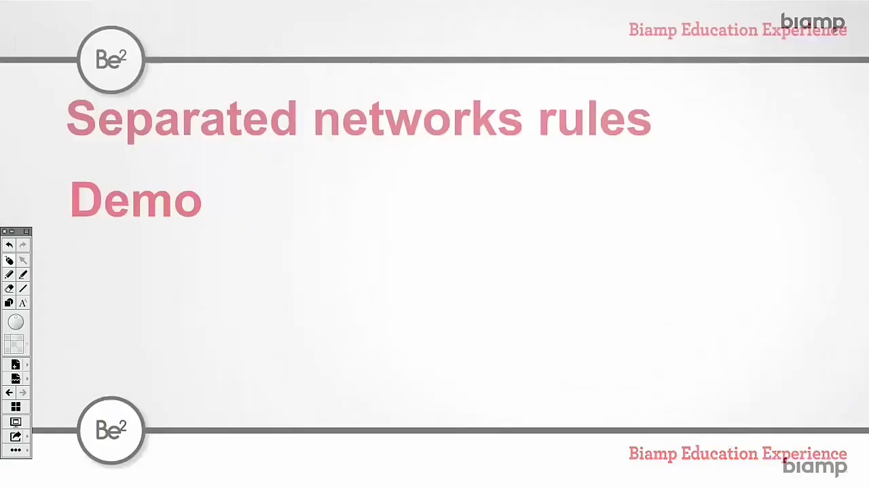